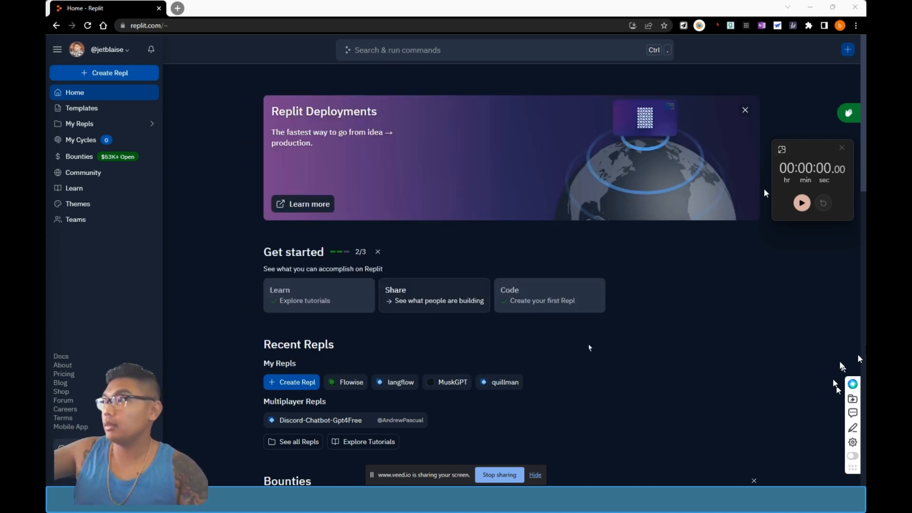
Step: Start the stopwatch and create a public Node.js Repl titled "autogpt world record"
{"action": "left_click", "coordinate": [801, 202]}
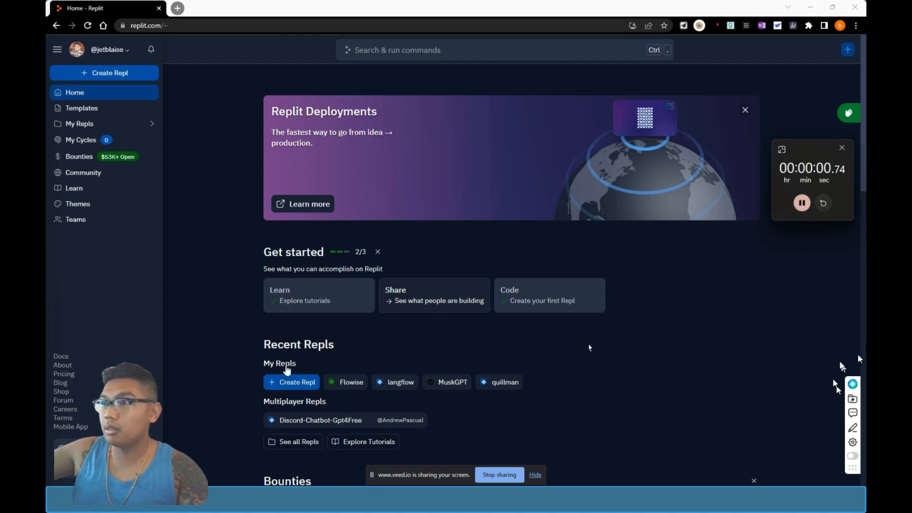
{"action": "left_click", "coordinate": [273, 382]}
{"action": "left_click", "coordinate": [383, 289]}
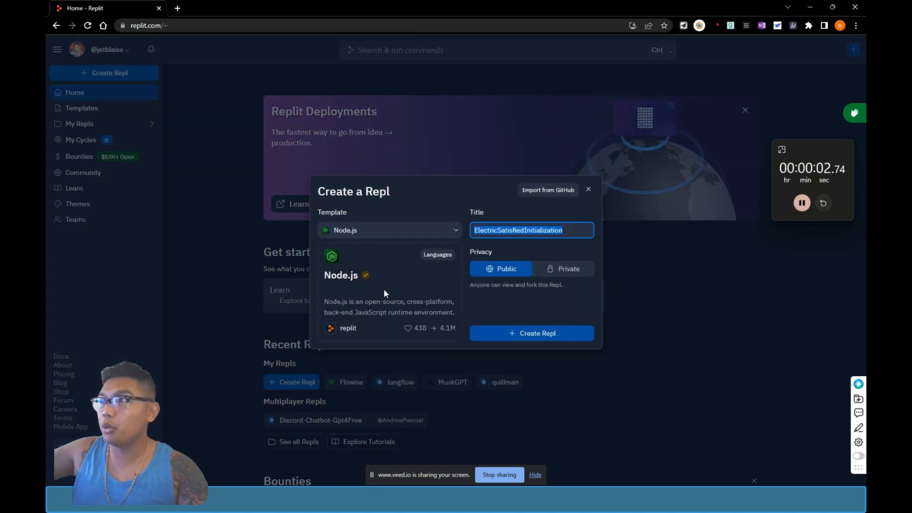
{"action": "left_click", "coordinate": [564, 268]}
{"action": "left_click", "coordinate": [491, 268]}
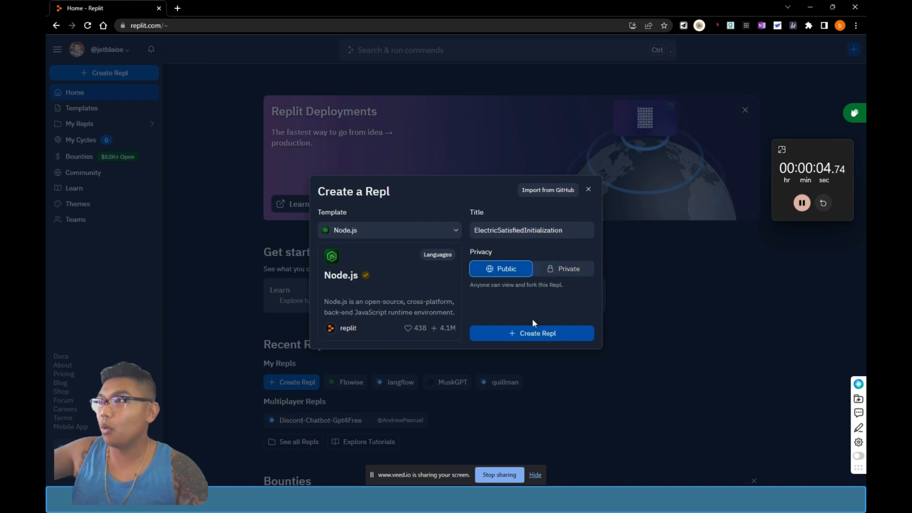
{"action": "double_click", "coordinate": [559, 231]}
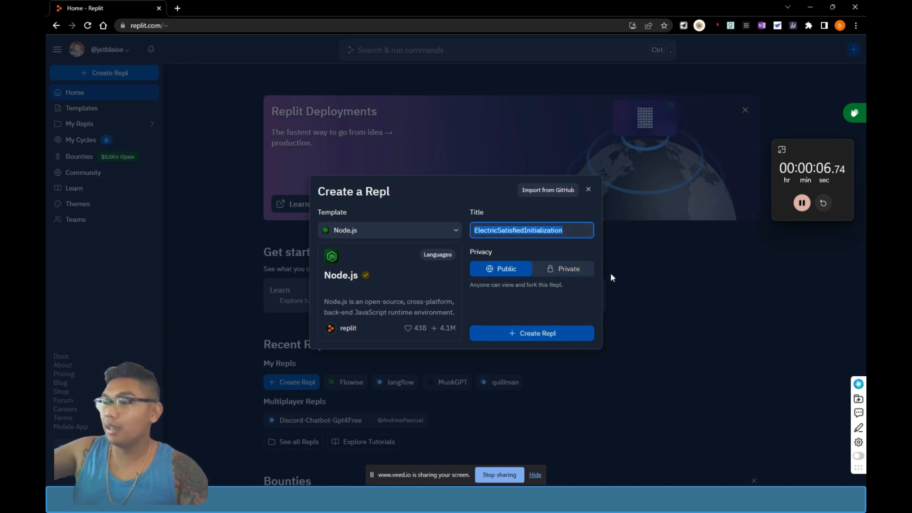
{"action": "type", "text": "autogpt wor"}
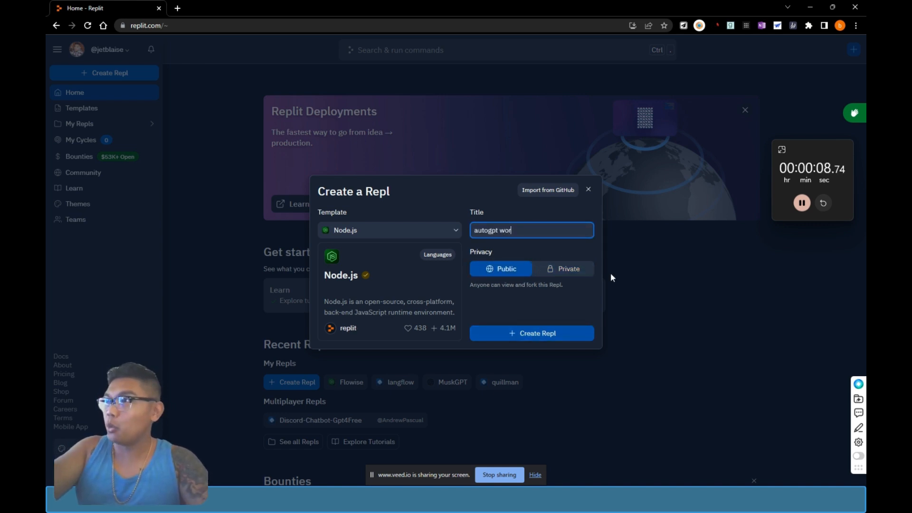
{"action": "type", "text": "ld record"}
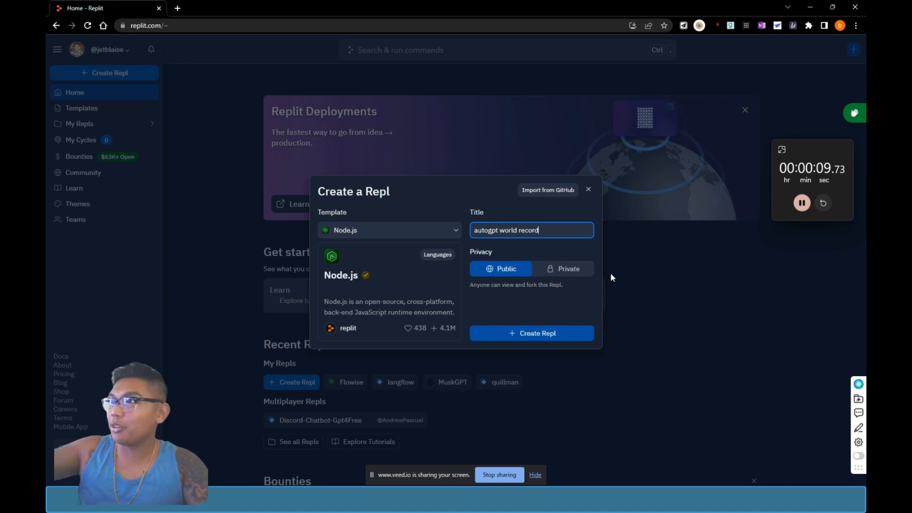
{"action": "left_click", "coordinate": [544, 334]}
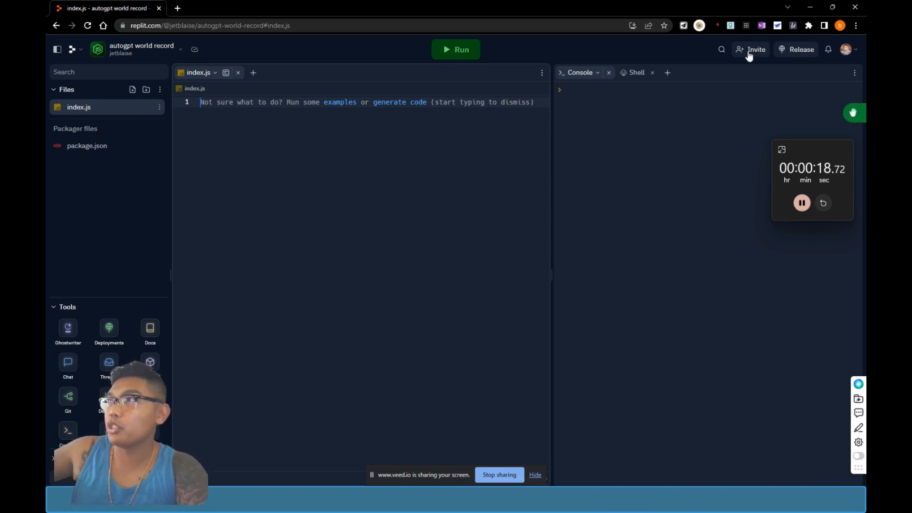
Step: Install Flowise globally by running "npm install -g flowise" in the Repl's shell
{"action": "left_click", "coordinate": [630, 76]}
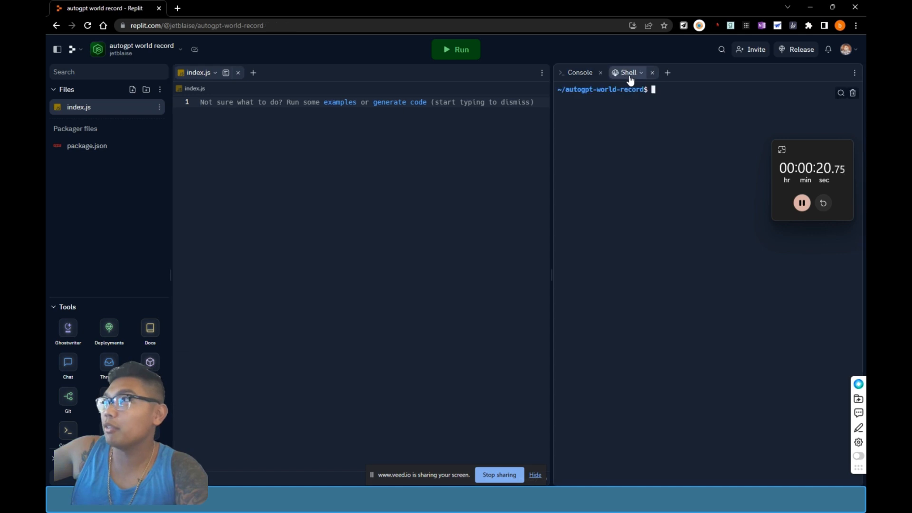
{"action": "right_click", "coordinate": [660, 93]}
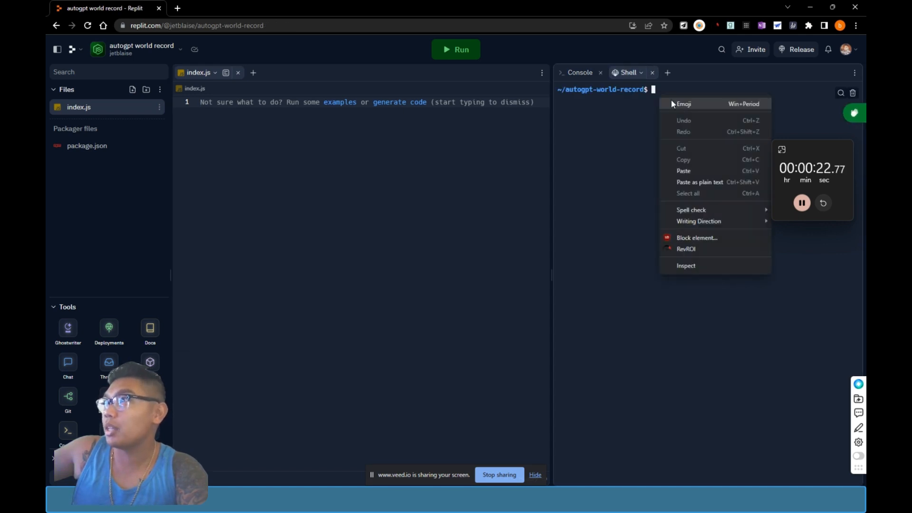
{"action": "left_click", "coordinate": [687, 178]}
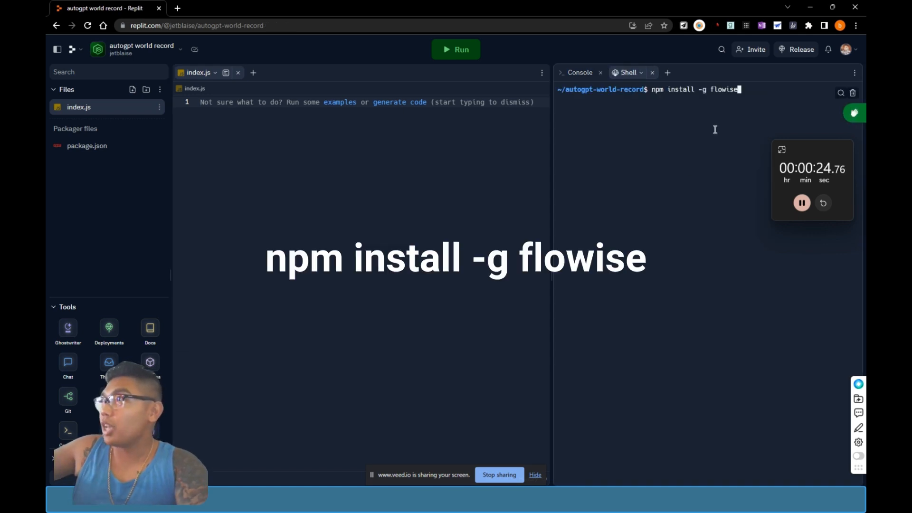
{"action": "key", "text": "Return"}
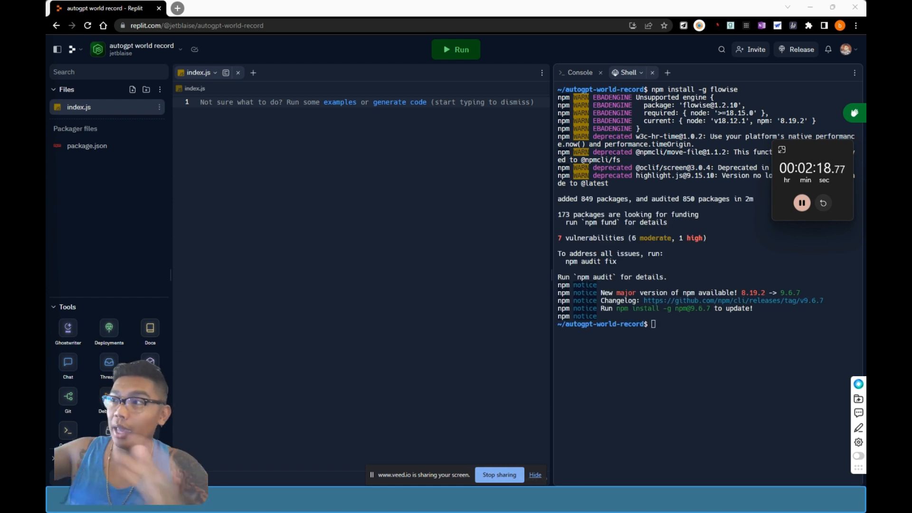
Step: Launch the Flowise server with "npx flowise start" and open its web view in a separate browser tab
{"action": "right_click", "coordinate": [691, 329]}
{"action": "left_click", "coordinate": [728, 237]}
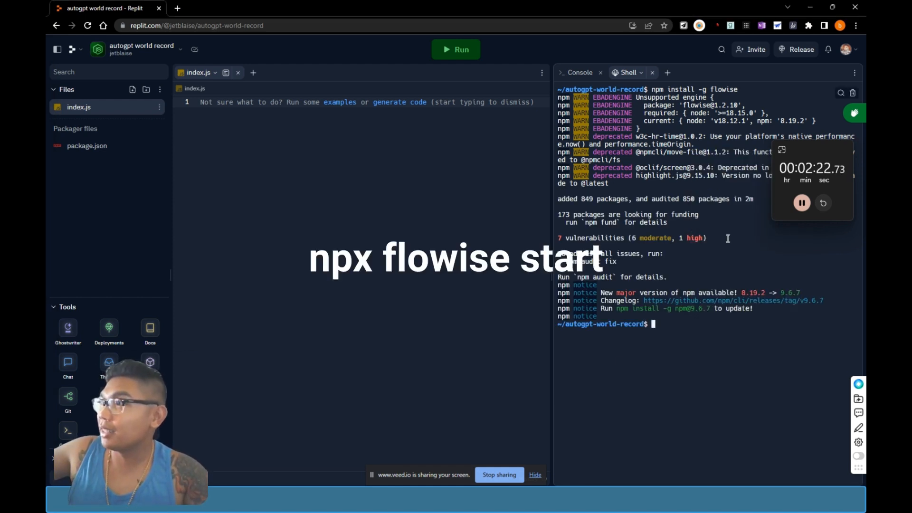
{"action": "key", "text": "Return"}
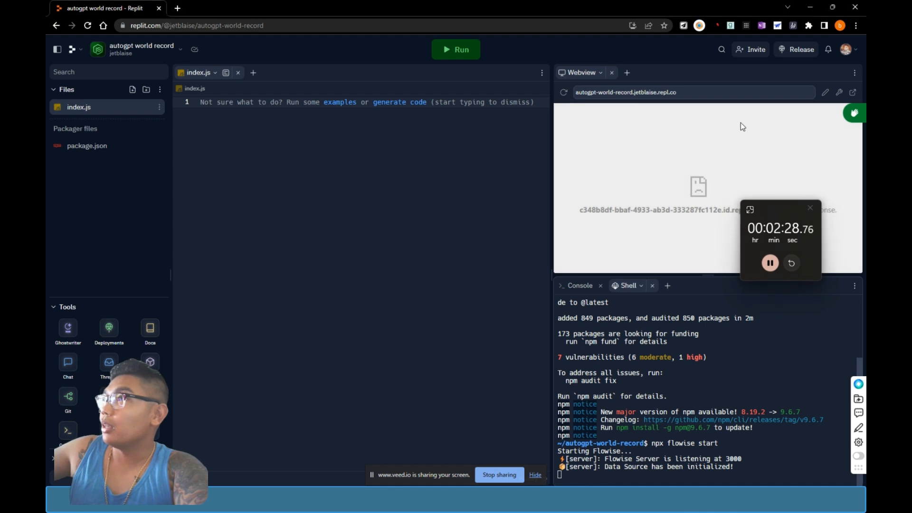
{"action": "left_click_drag", "start_coordinate": [766, 207], "coordinate": [766, 240]}
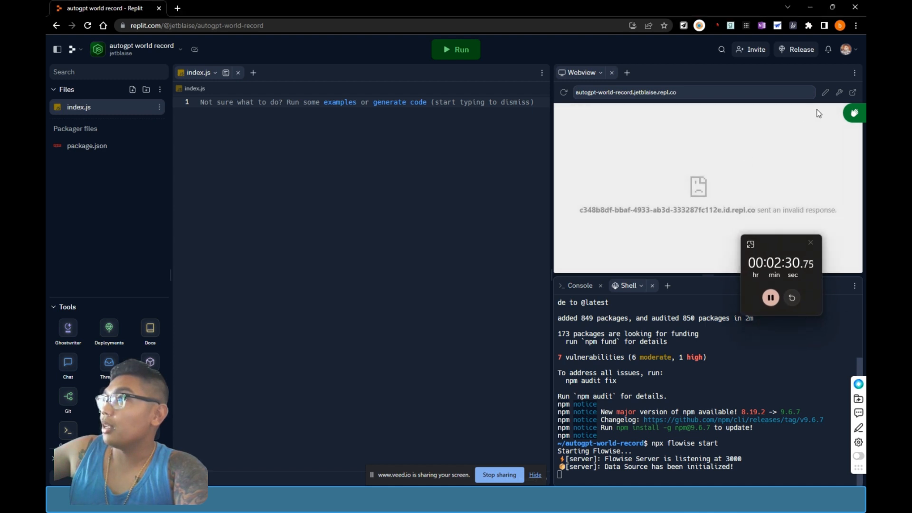
{"action": "left_click", "coordinate": [854, 93]}
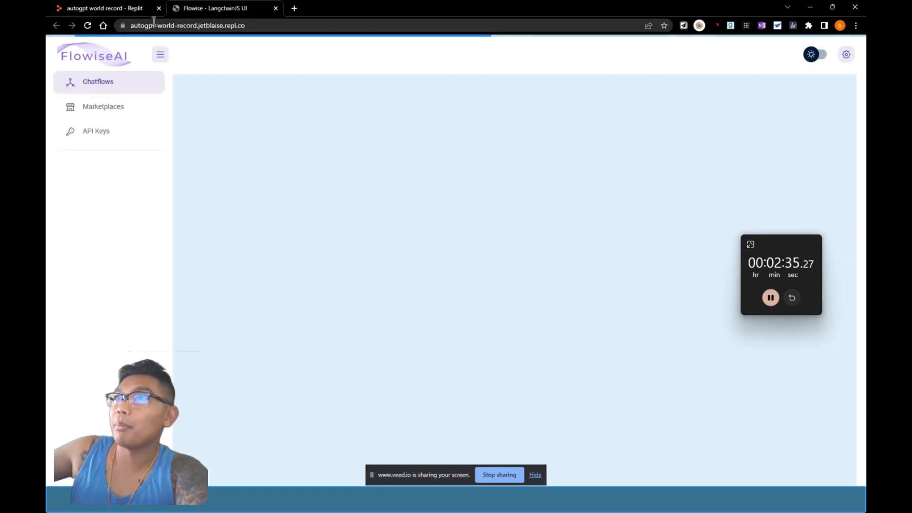
Step: Switch Flowise to dark mode and create a chatflow from the AutoGPT marketplace template
{"action": "left_click", "coordinate": [814, 54]}
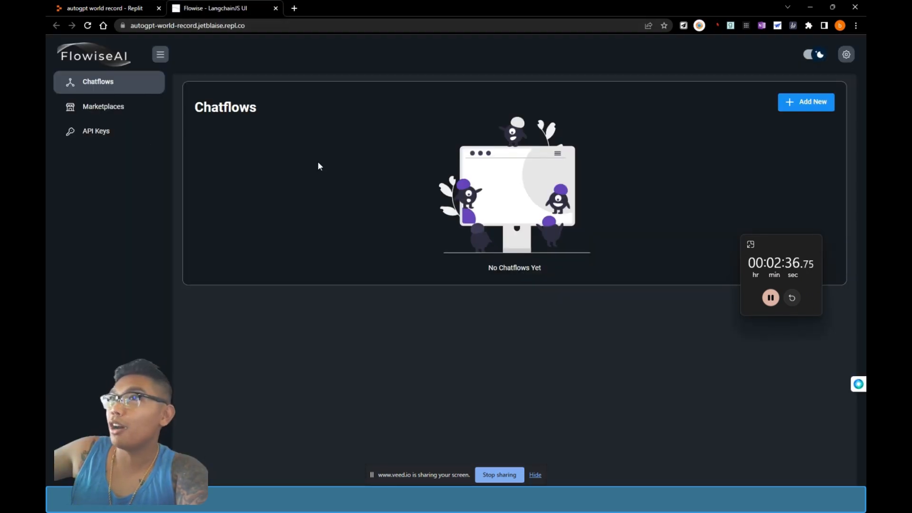
{"action": "left_click", "coordinate": [109, 116]}
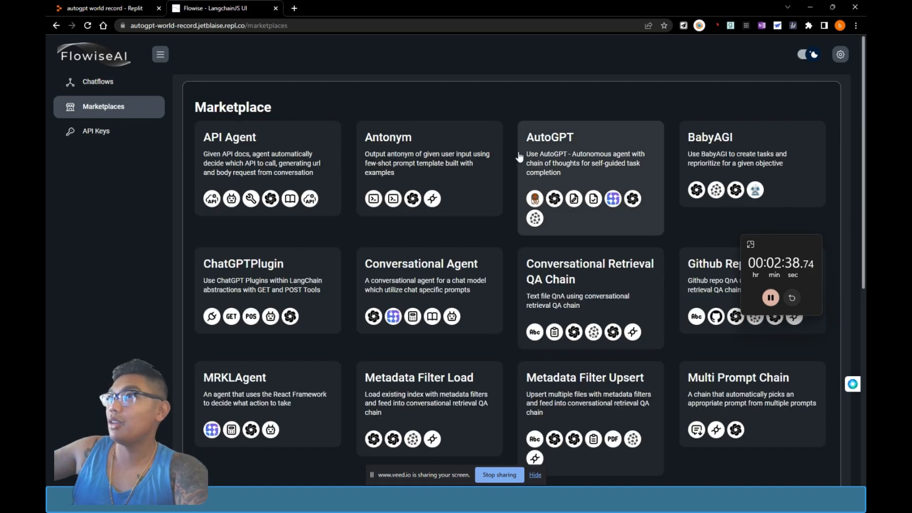
{"action": "left_click", "coordinate": [586, 138]}
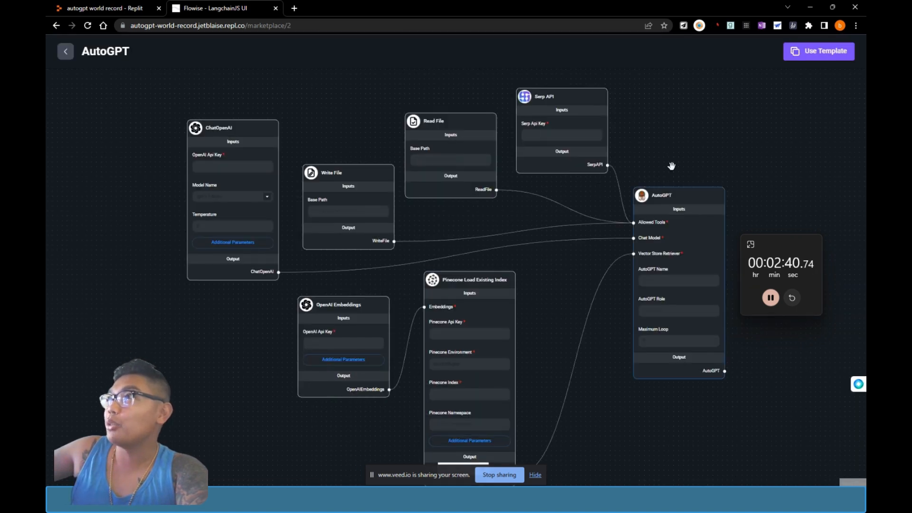
{"action": "left_click", "coordinate": [808, 54]}
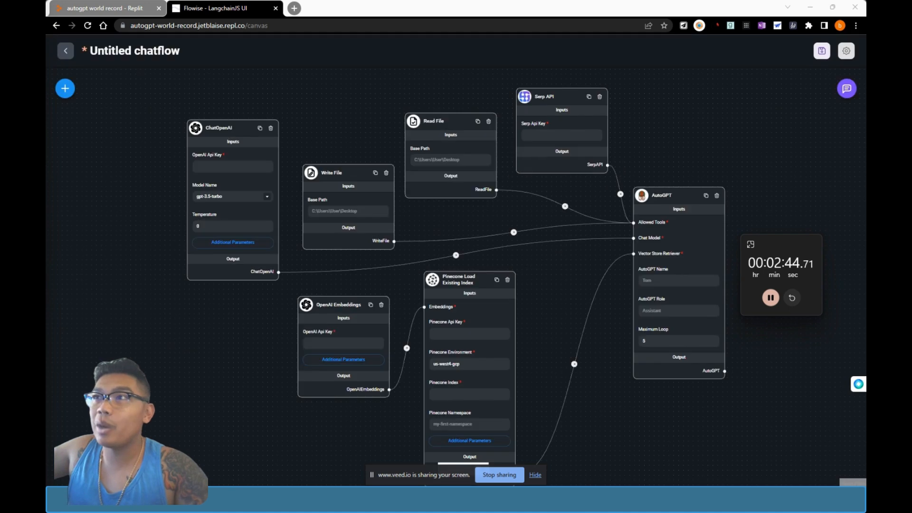
Step: Paste the OpenAI API key into both the ChatOpenAI node and the OpenAI Embeddings node
{"action": "left_click", "coordinate": [238, 166]}
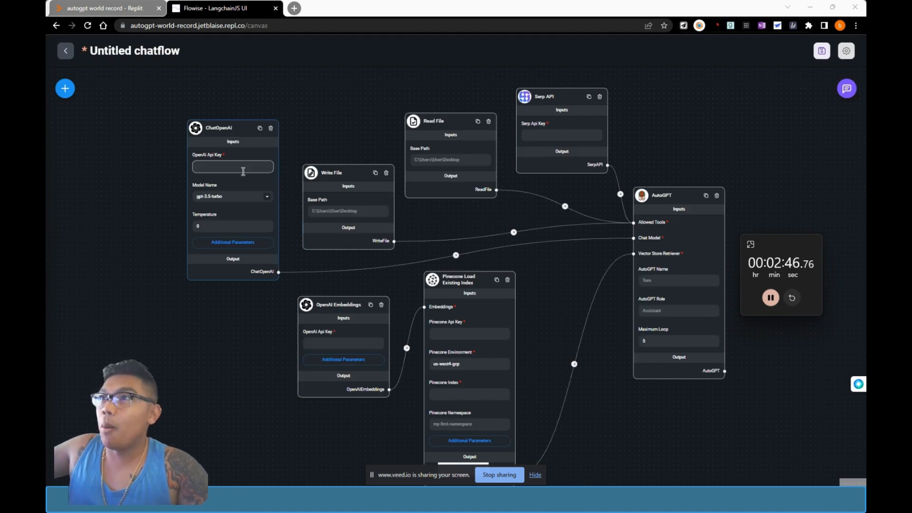
{"action": "key", "text": "ctrl+v"}
{"action": "left_click", "coordinate": [346, 344]}
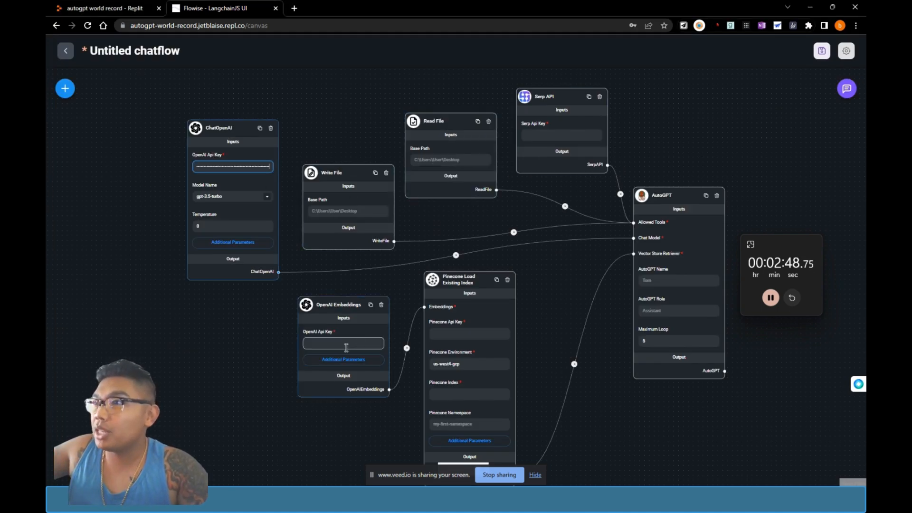
{"action": "key", "text": "ctrl+v"}
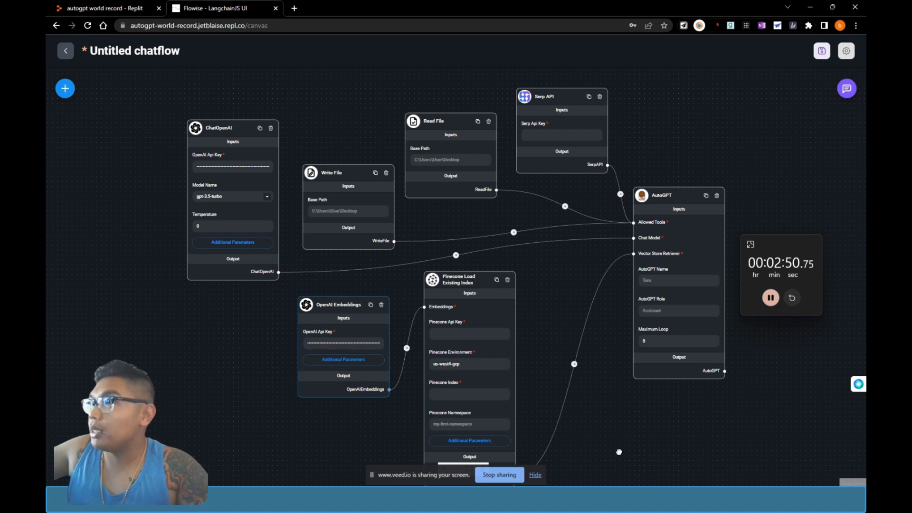
Step: Fetch the Serp API key from the other window and paste it into the Serp API node
{"action": "left_click_drag", "start_coordinate": [620, 454], "coordinate": [608, 436]}
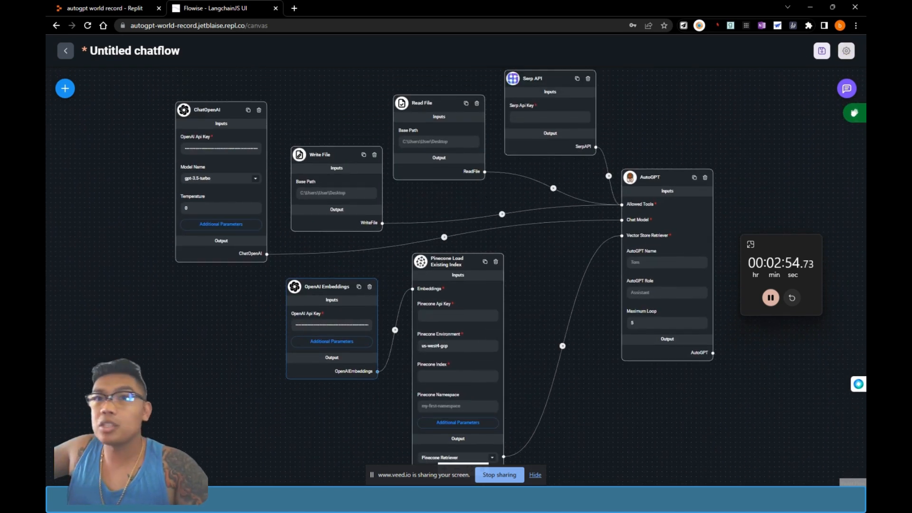
{"action": "key", "text": "alt+Tab"}
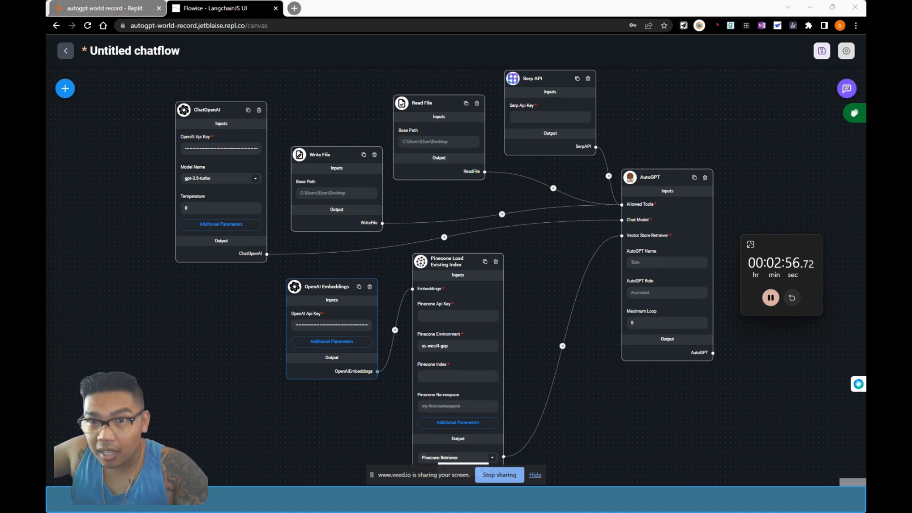
{"action": "left_click", "coordinate": [550, 117]}
{"action": "key", "text": "ctrl+v"}
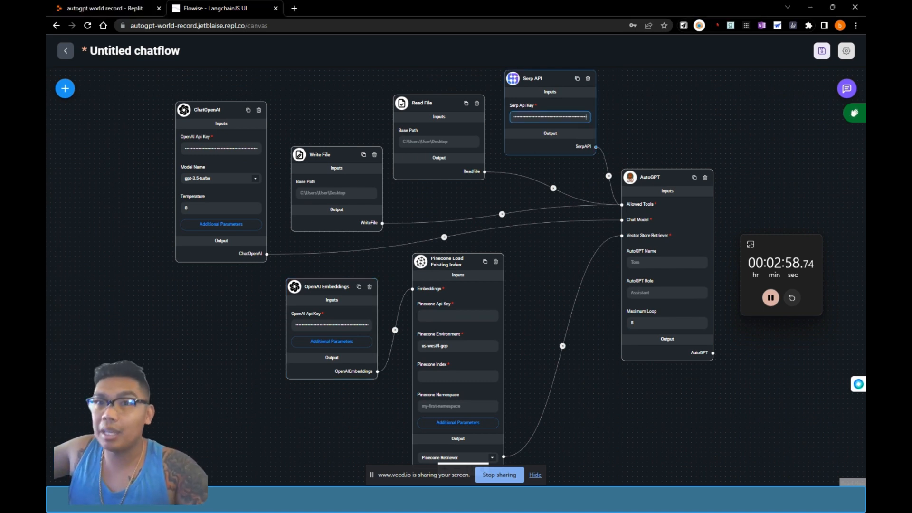
Step: In the Pinecone Load Existing Index node, set the index to autogpt and paste the Pinecone API key
{"action": "key", "text": "alt+Tab"}
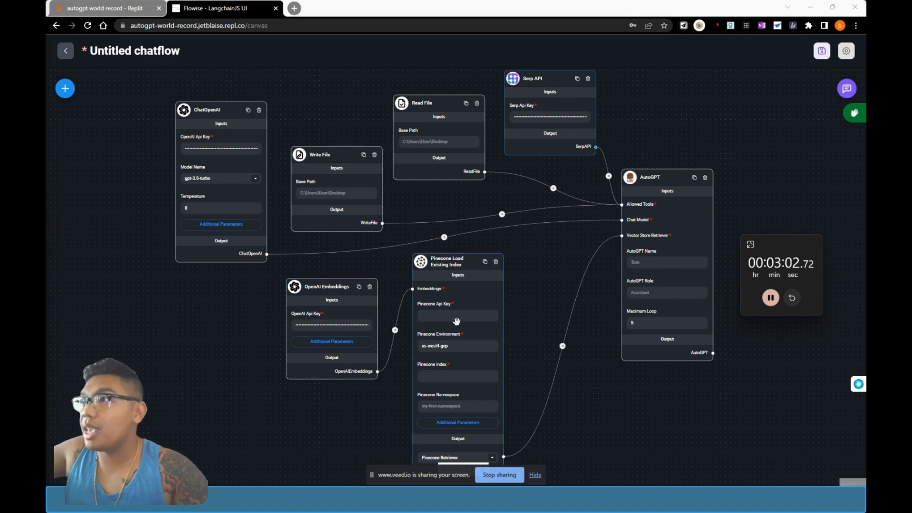
{"action": "left_click", "coordinate": [451, 375]}
{"action": "type", "text": "autogpt"}
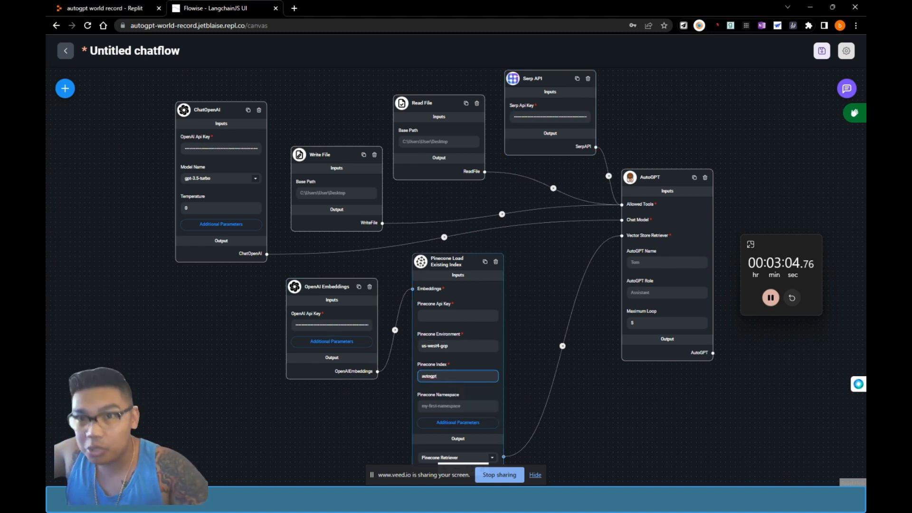
{"action": "key", "text": "alt+Tab"}
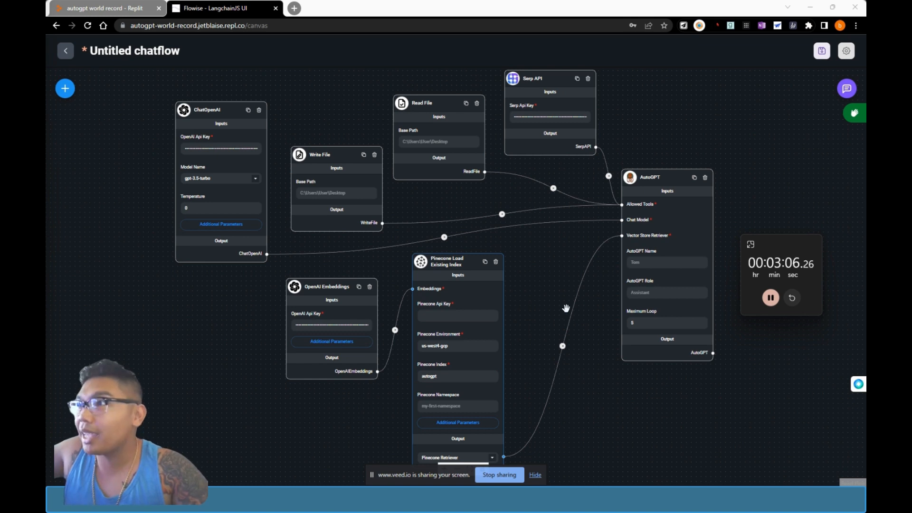
{"action": "left_click", "coordinate": [476, 317]}
{"action": "key", "text": "ctrl+v"}
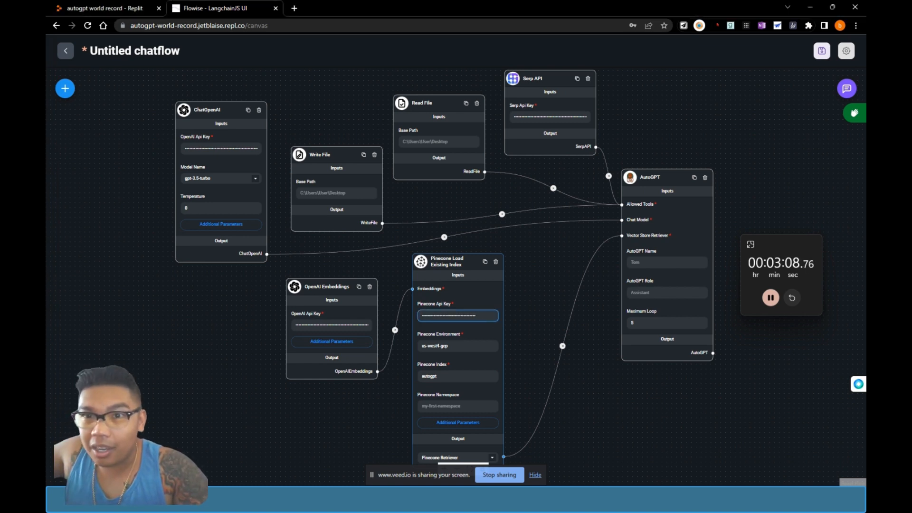
Step: Set the Pinecone node's namespace to eu-west1-gcp
{"action": "key", "text": "alt+Tab"}
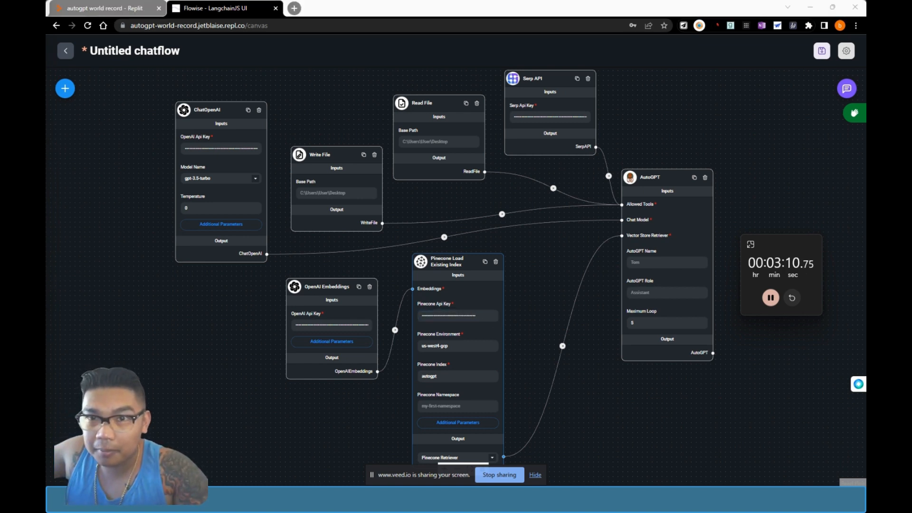
{"action": "left_click", "coordinate": [450, 407]}
{"action": "type", "text": "eu-west1-gcp"}
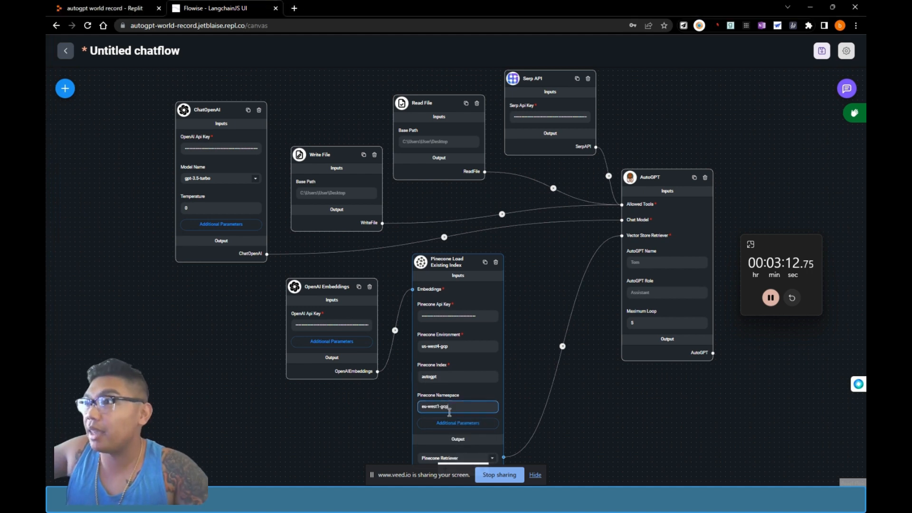
Step: Set the base path of both the Write File and Read File nodes to .\agent
{"action": "left_click", "coordinate": [332, 193]}
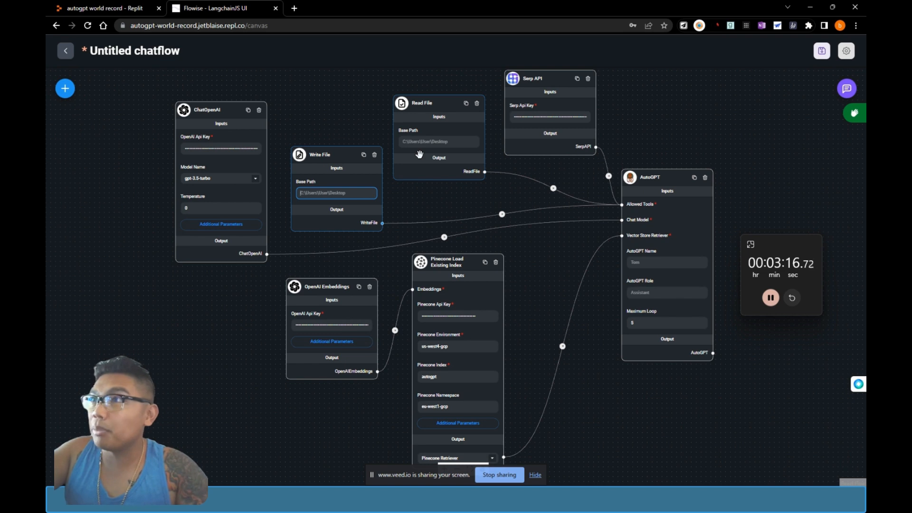
{"action": "type", "text": "./agent"}
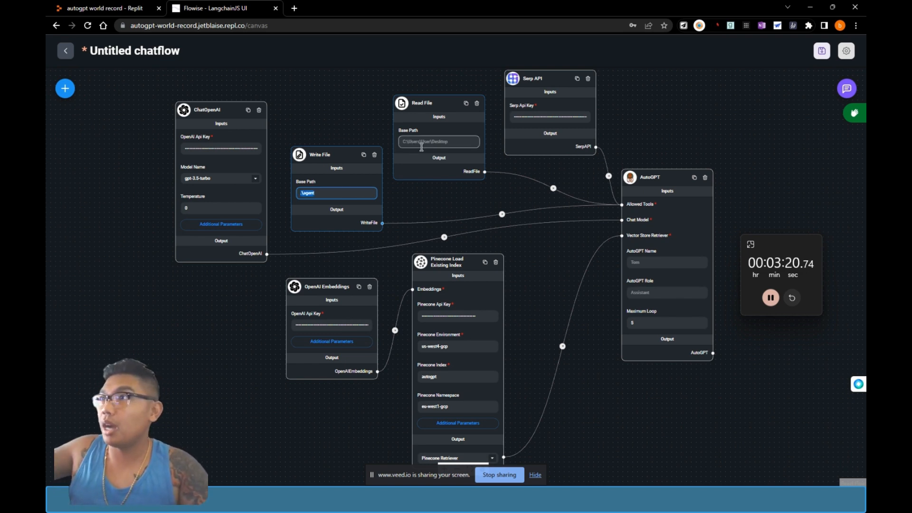
{"action": "left_click", "coordinate": [428, 143]}
{"action": "type", "text": "\\agent"}
Step: In the AutoGPT node, set the name to WorldRecord, the role to Assistant and the maximum loop to 3
{"action": "left_click", "coordinate": [669, 262]}
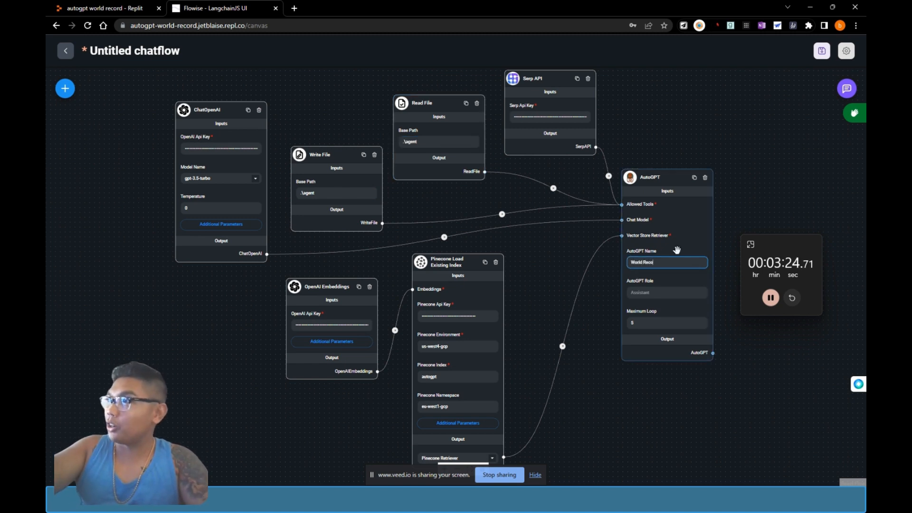
{"action": "key", "text": "Tab"}
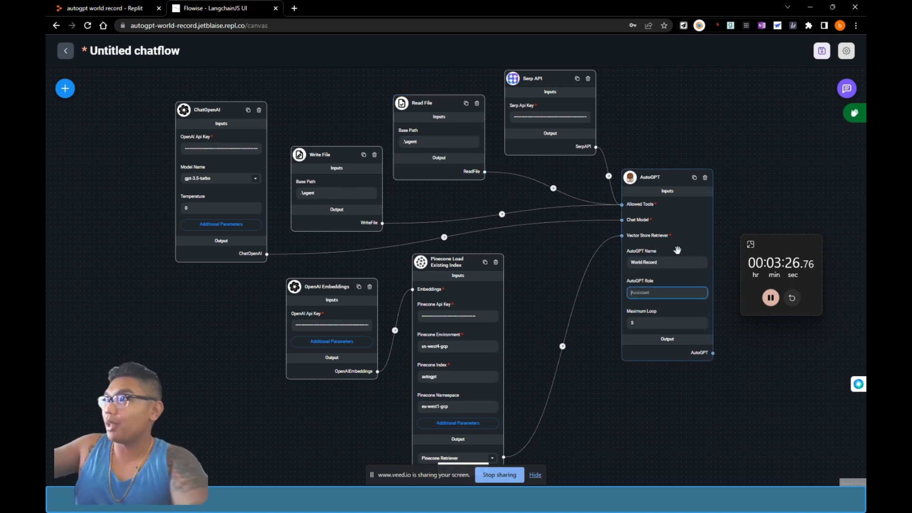
{"action": "left_click", "coordinate": [646, 263]}
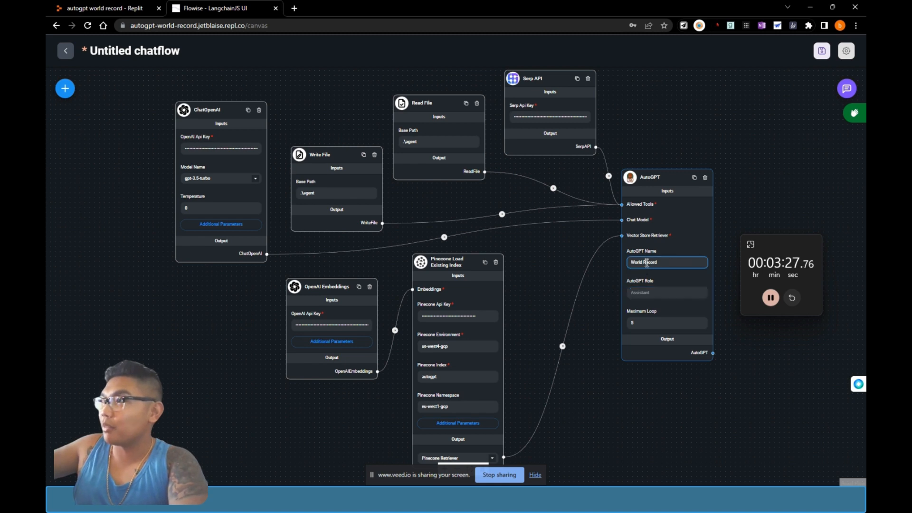
{"action": "key", "text": "BackSpace"}
{"action": "left_click", "coordinate": [654, 294]}
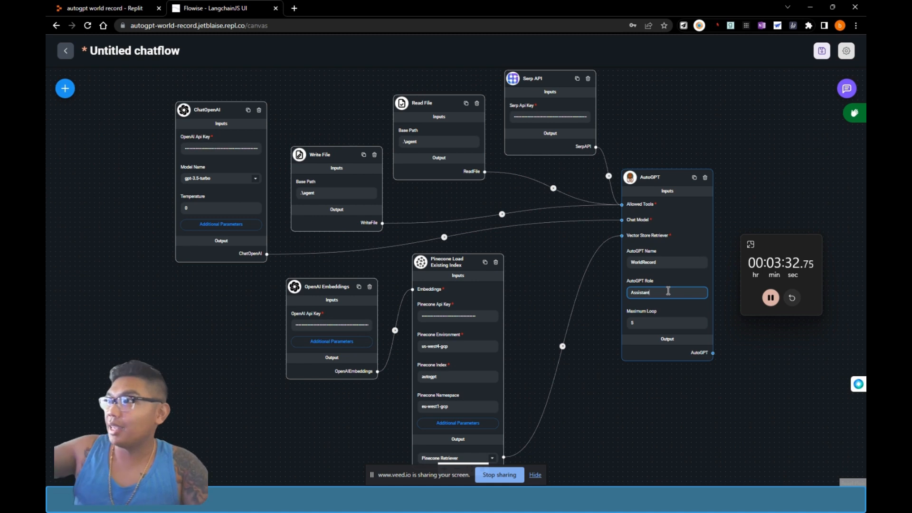
{"action": "left_click_drag", "start_coordinate": [642, 327], "coordinate": [629, 327]}
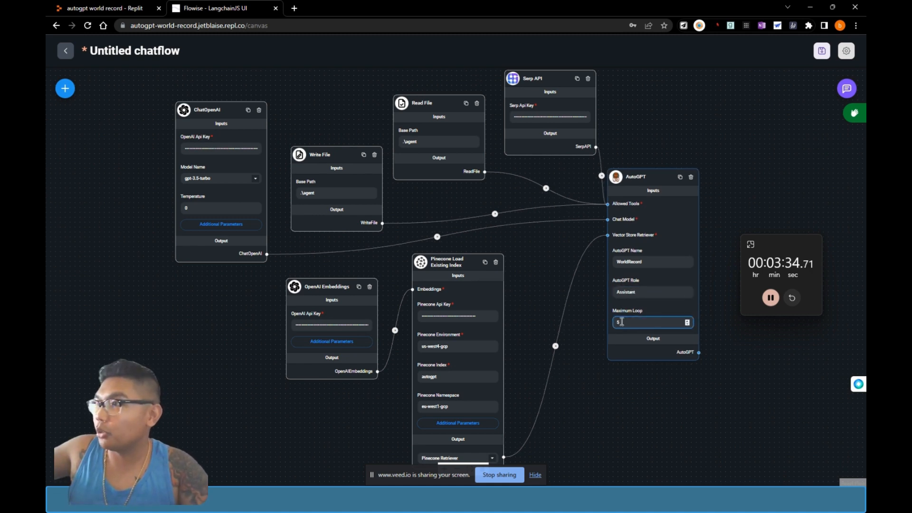
Step: Save the new chatflow as World Record and dismiss the browser's offer to save a password
{"action": "left_click", "coordinate": [822, 53]}
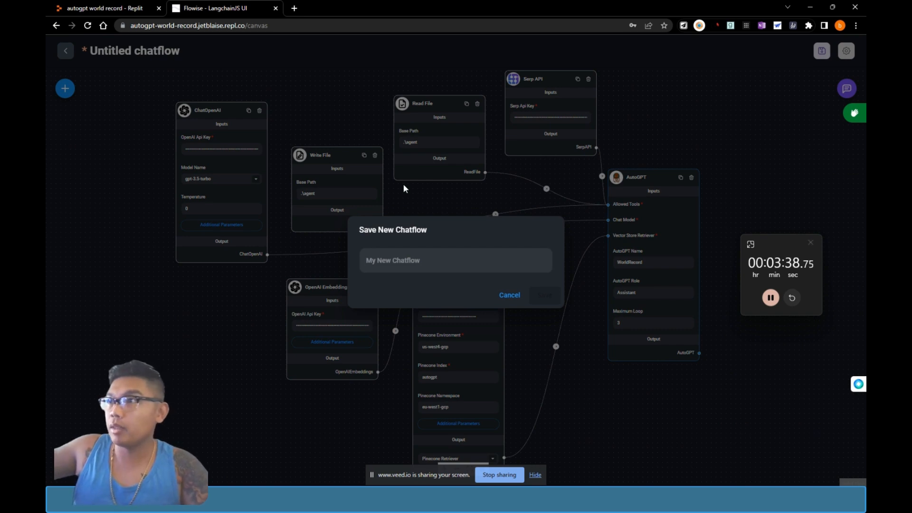
{"action": "left_click", "coordinate": [409, 261]}
{"action": "type", "text": "World"}
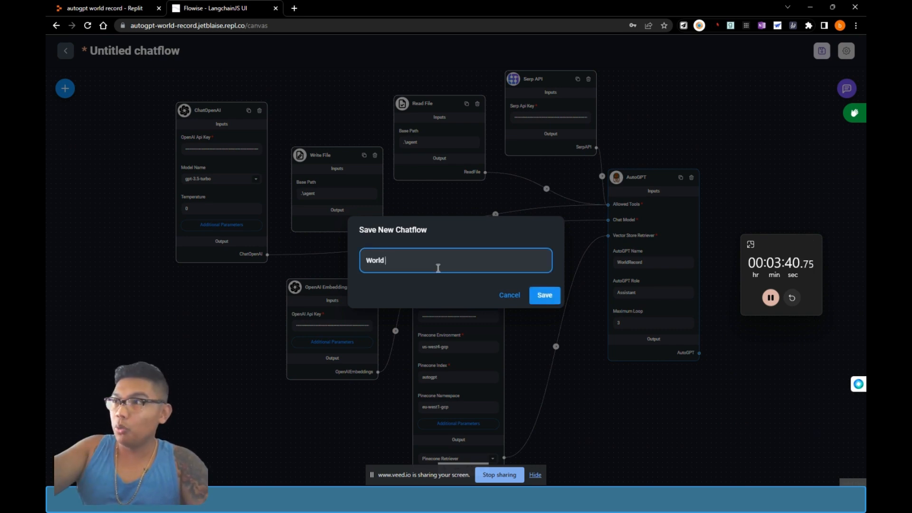
{"action": "type", "text": " Record"}
{"action": "left_click", "coordinate": [541, 298]}
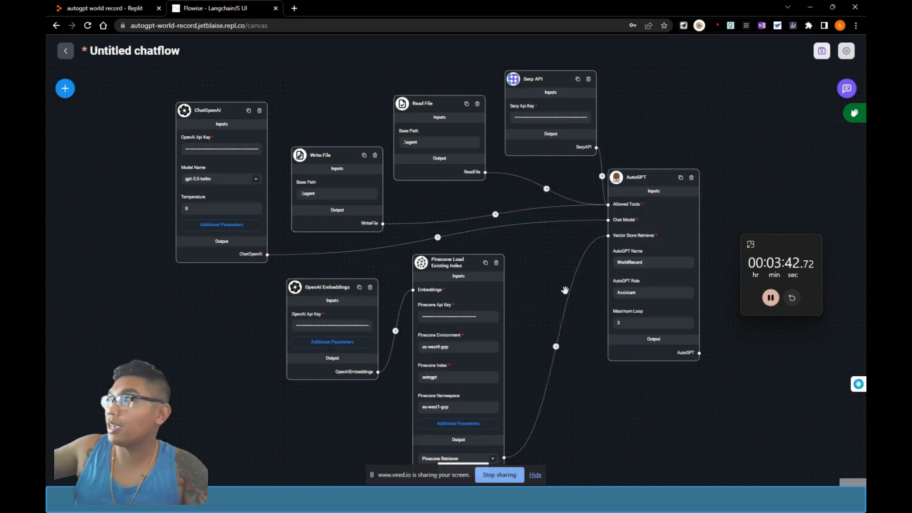
{"action": "left_click", "coordinate": [665, 41]}
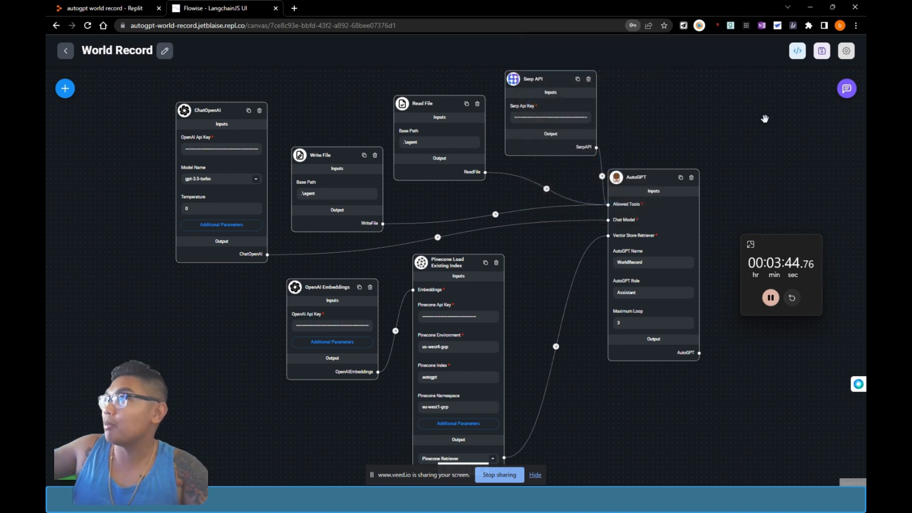
Step: Open the chat with the agent and send it the prompt "Create a plan to learn LLMops"
{"action": "left_click", "coordinate": [846, 89]}
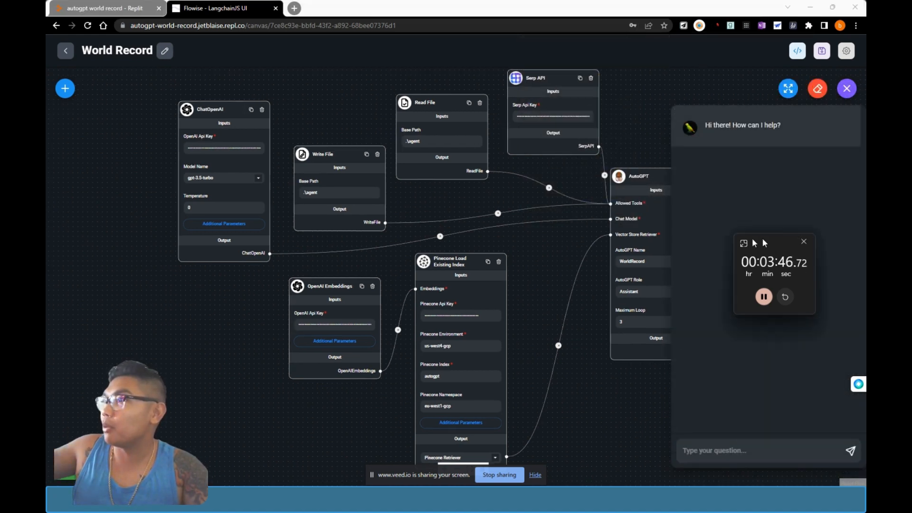
{"action": "left_click_drag", "start_coordinate": [769, 243], "coordinate": [512, 266]}
{"action": "left_click", "coordinate": [738, 445]}
{"action": "type", "text": "Tell"}
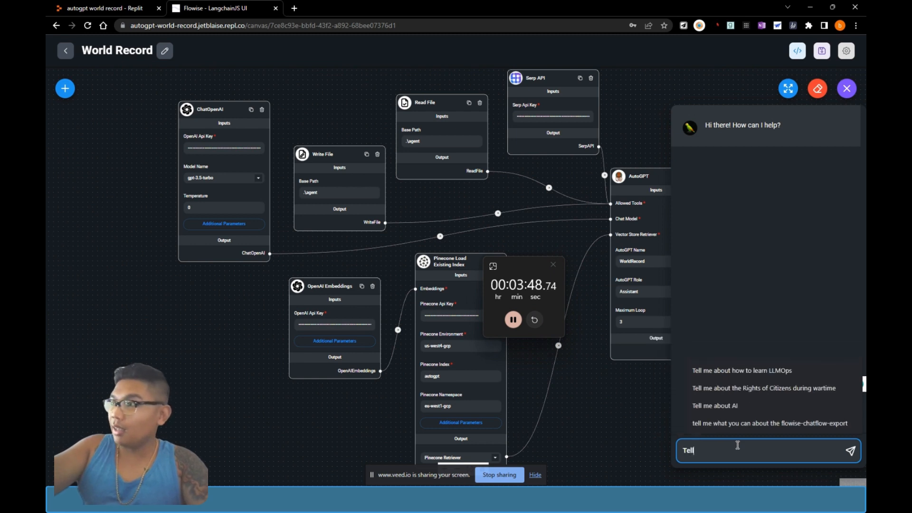
{"action": "type", "text": " me about"}
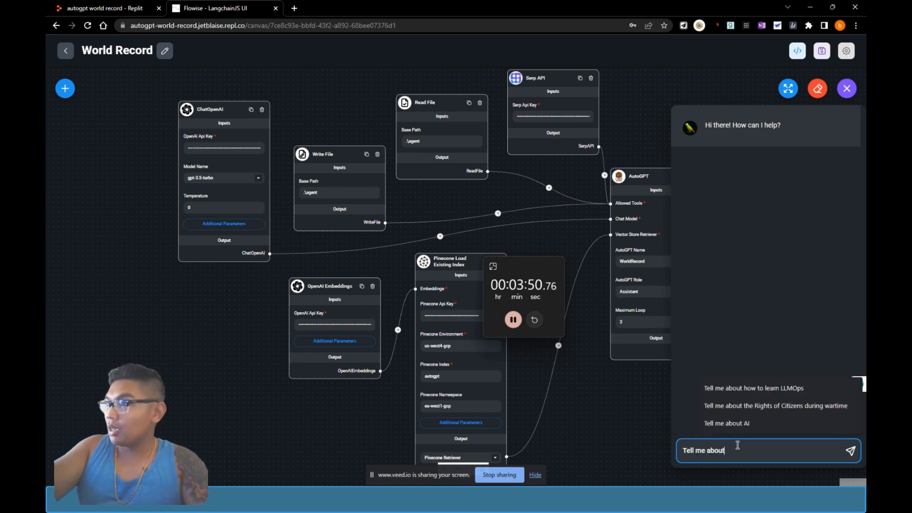
{"action": "key", "text": "ctrl+a"}
{"action": "type", "text": "Create a"}
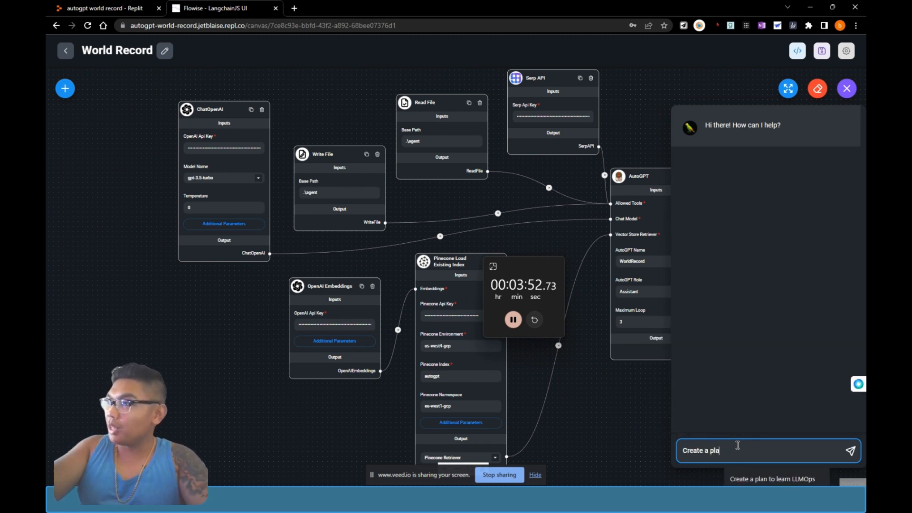
{"action": "type", "text": " plan to learn LLMops"}
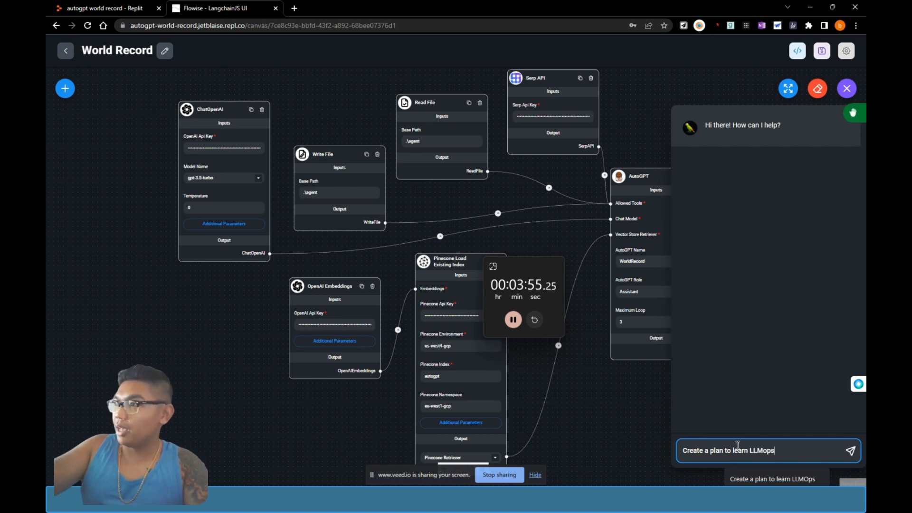
{"action": "key", "text": "Return"}
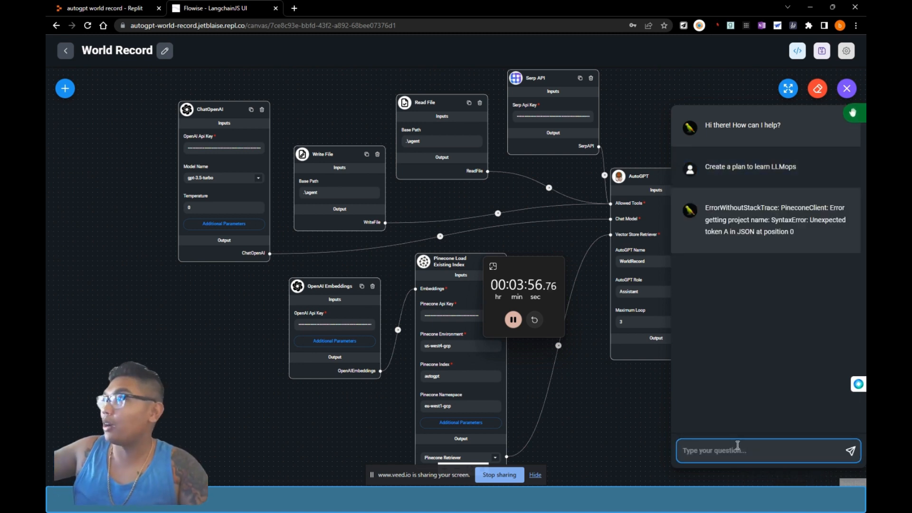
Step: In the Pinecone Load Existing Index node, copy the namespace value eu-west1-gcp into the Pinecone environment
{"action": "left_click_drag", "start_coordinate": [517, 264], "coordinate": [539, 227]}
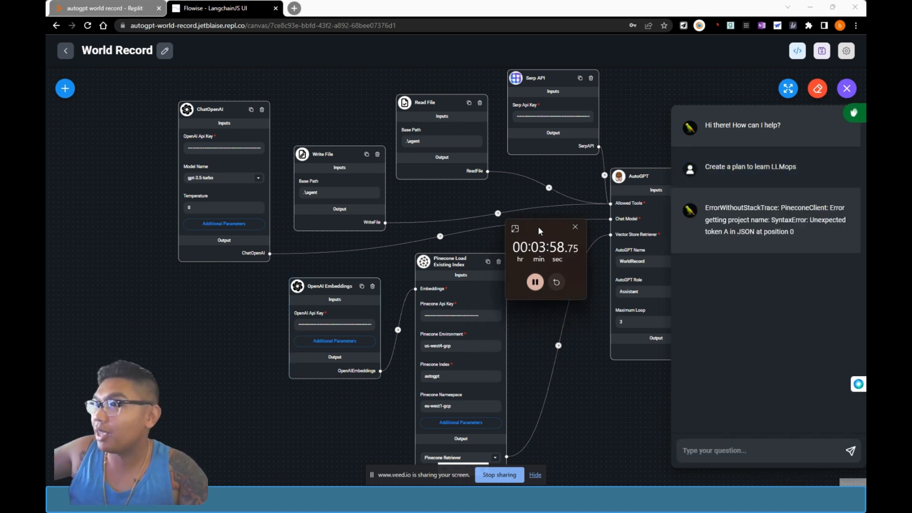
{"action": "double_click", "coordinate": [447, 346]}
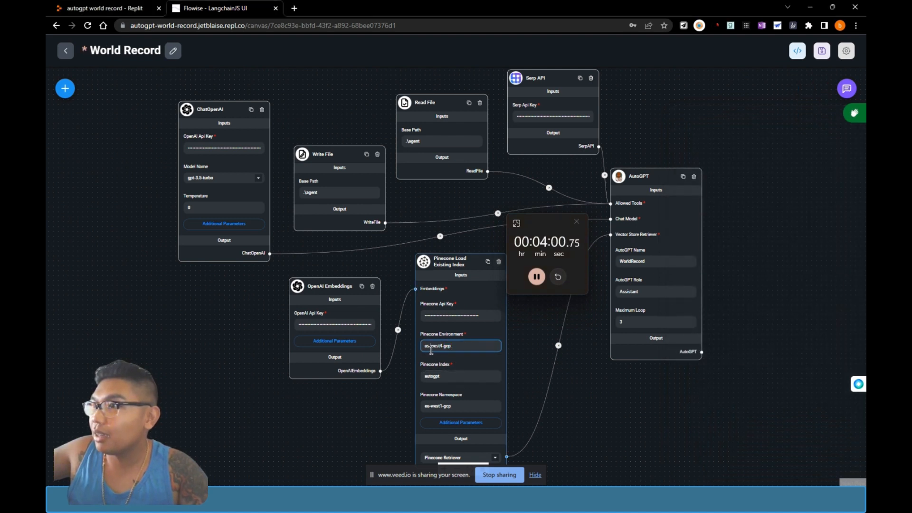
{"action": "double_click", "coordinate": [431, 348]}
{"action": "left_click", "coordinate": [337, 419]}
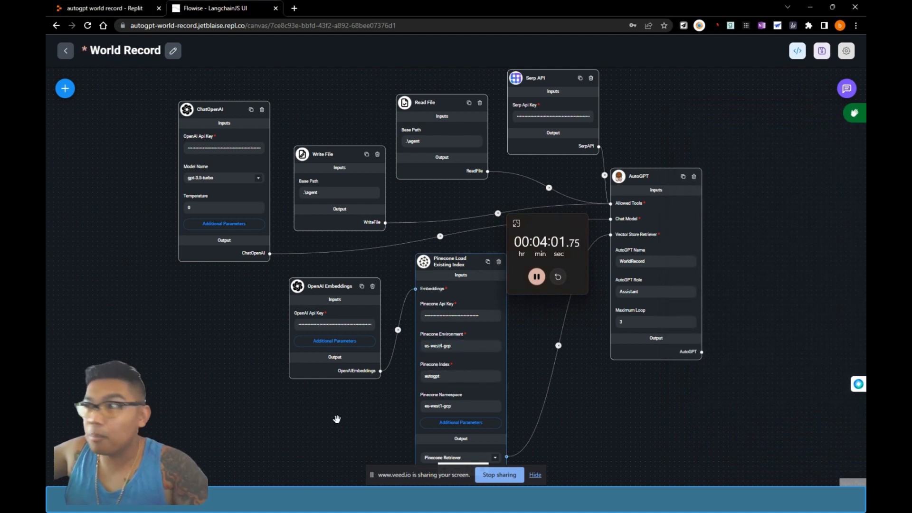
{"action": "triple_click", "coordinate": [449, 408]}
{"action": "key", "text": "ctrl+c"}
{"action": "triple_click", "coordinate": [448, 347]}
{"action": "key", "text": "ctrl+v"}
Step: Set the Pinecone node's namespace to AI
{"action": "left_click", "coordinate": [449, 409]}
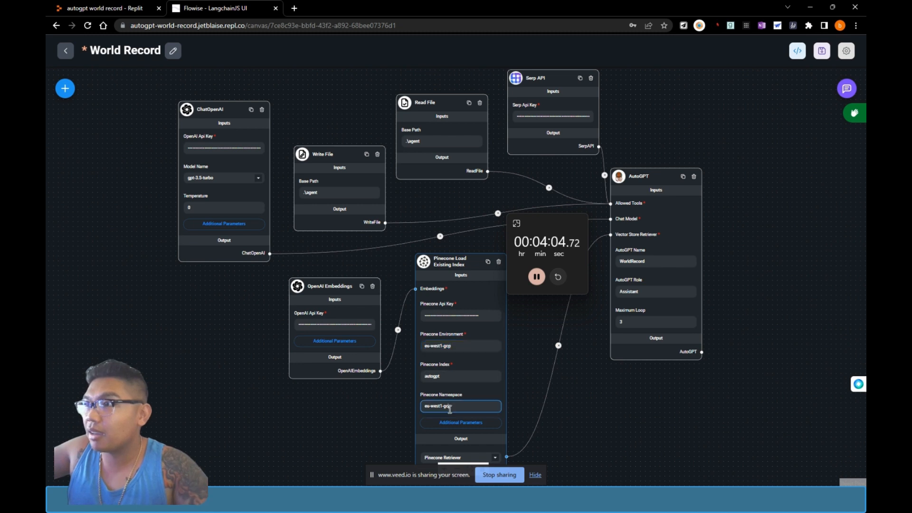
{"action": "triple_click", "coordinate": [450, 409]}
{"action": "type", "text": "AI"}
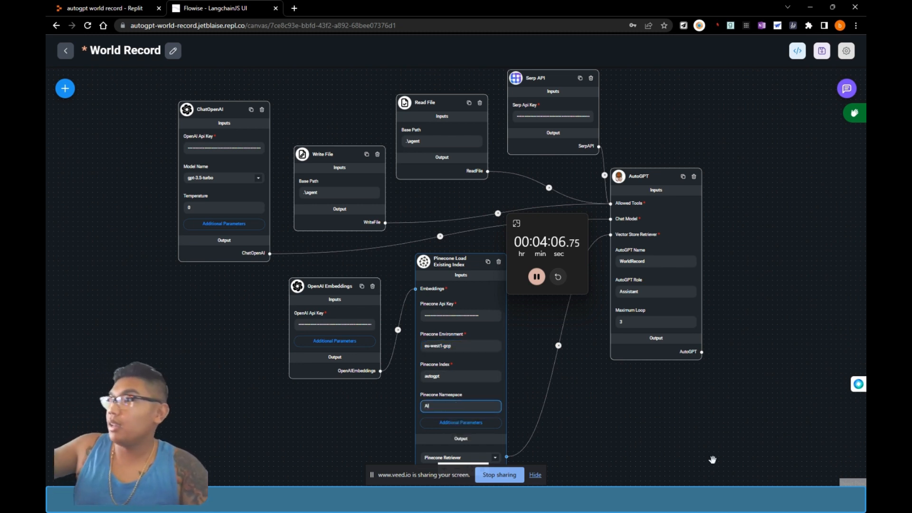
Step: Copy the earlier prompt "Create a plan to learn LLMops" from the chat and send it again
{"action": "left_click", "coordinate": [846, 88]}
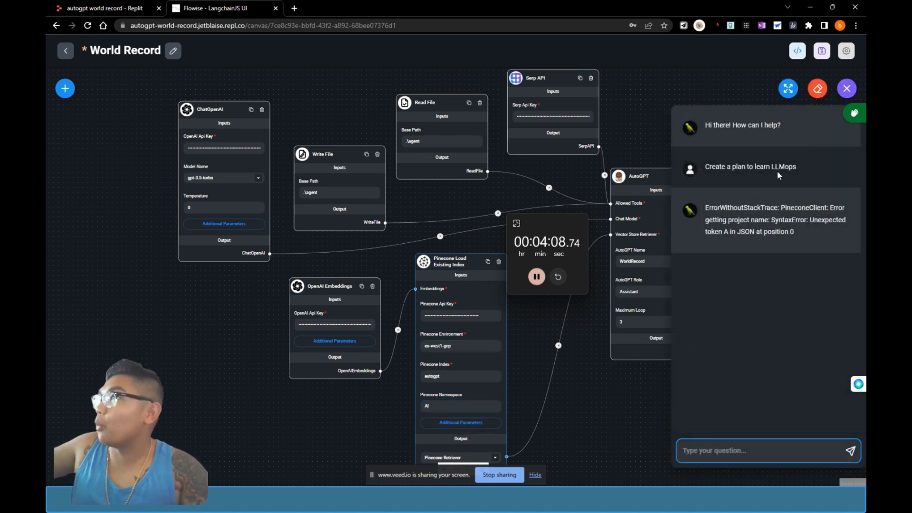
{"action": "triple_click", "coordinate": [772, 167]}
{"action": "key", "text": "ctrl+c"}
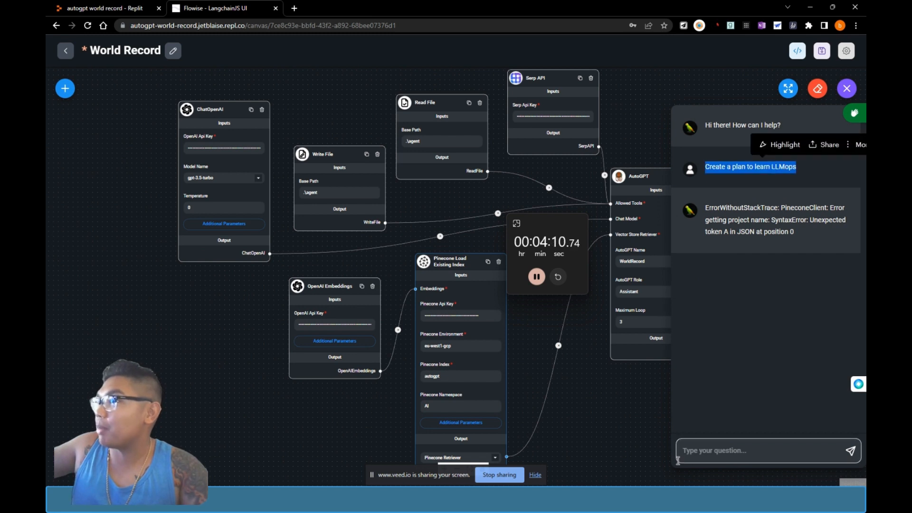
{"action": "left_click", "coordinate": [722, 449]}
{"action": "key", "text": "ctrl+v"}
{"action": "key", "text": "Return"}
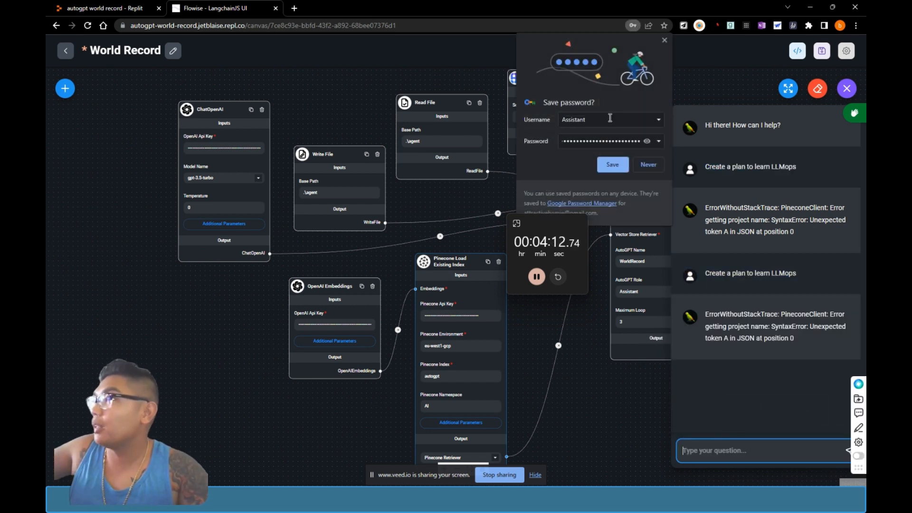
Step: Dismiss the browser's offer to save a password and save the changes to the World Record chatflow
{"action": "left_click", "coordinate": [664, 39]}
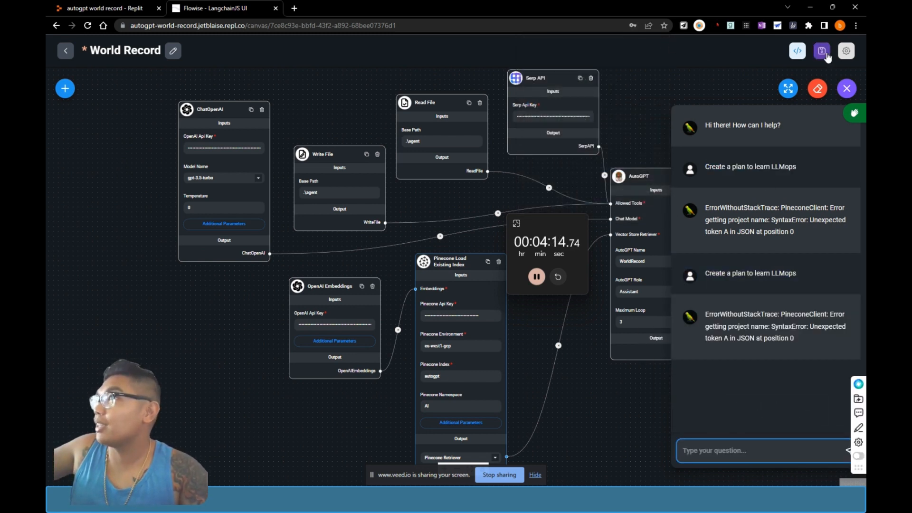
{"action": "left_click", "coordinate": [820, 63]}
{"action": "left_click", "coordinate": [847, 88]}
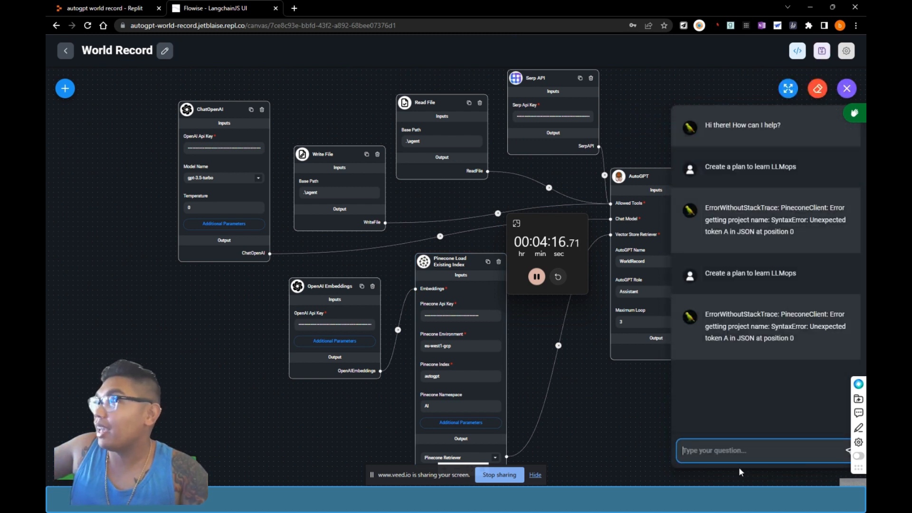
Step: Clear the chatflow's entire chat history, keeping the stopwatch clear of the confirmation dialog
{"action": "left_click", "coordinate": [809, 84]}
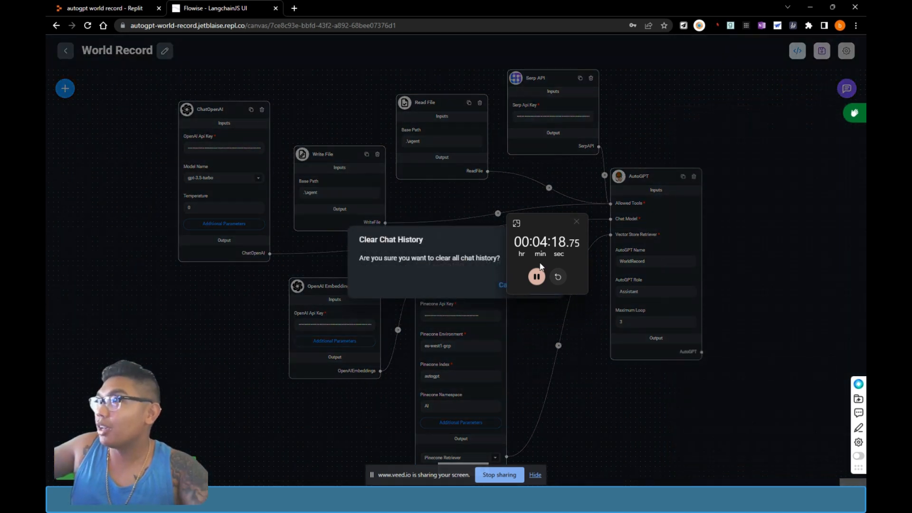
{"action": "left_click_drag", "start_coordinate": [553, 224], "coordinate": [801, 123]}
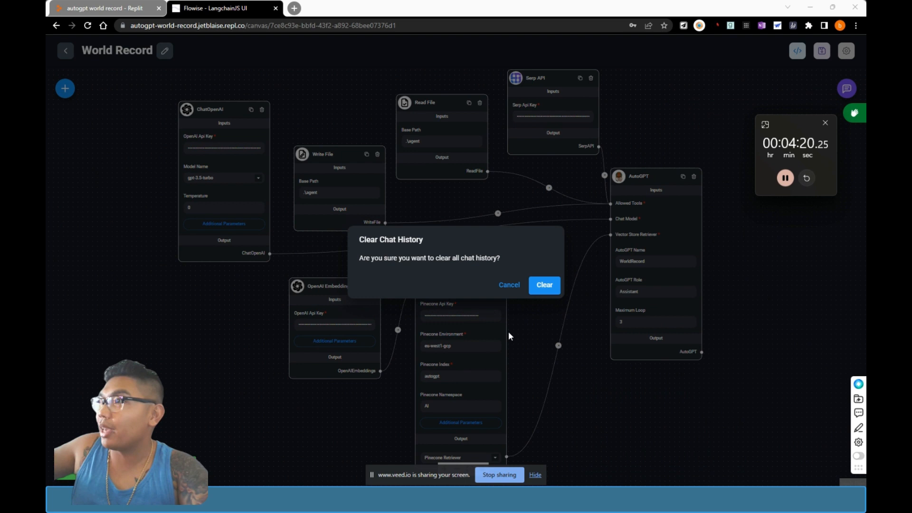
{"action": "left_click", "coordinate": [543, 283]}
{"action": "left_click", "coordinate": [846, 88]}
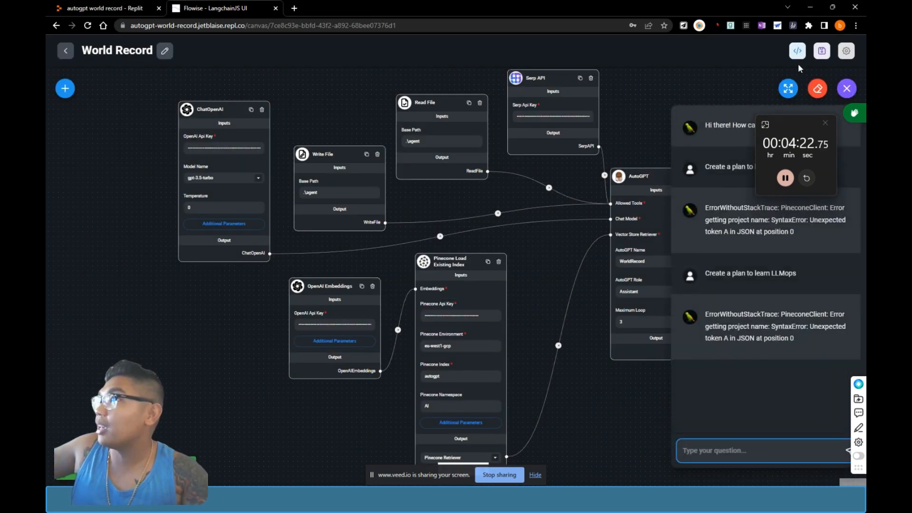
{"action": "left_click", "coordinate": [817, 89]}
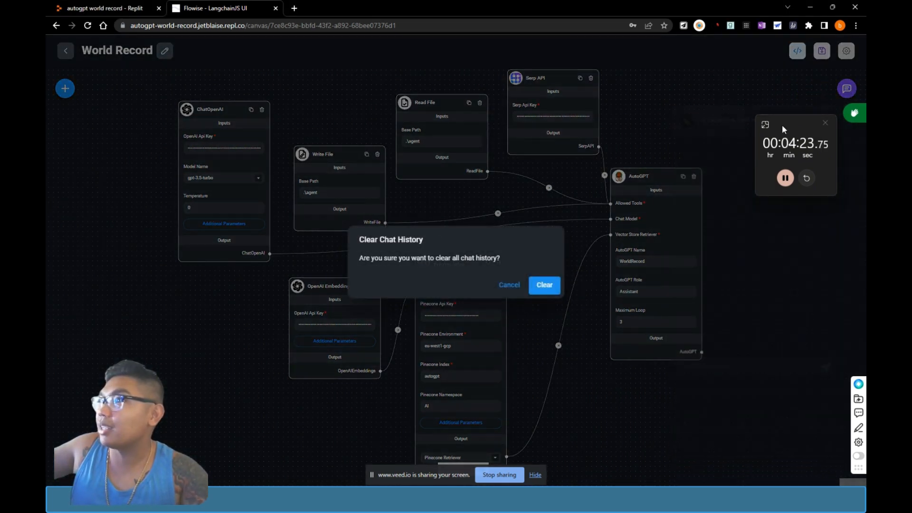
{"action": "left_click", "coordinate": [543, 284]}
Step: Reopen the chat, send the copied prompt about learning LLMops, and keep the stopwatch clear of the messages
{"action": "left_click", "coordinate": [847, 88]}
{"action": "left_click", "coordinate": [727, 449]}
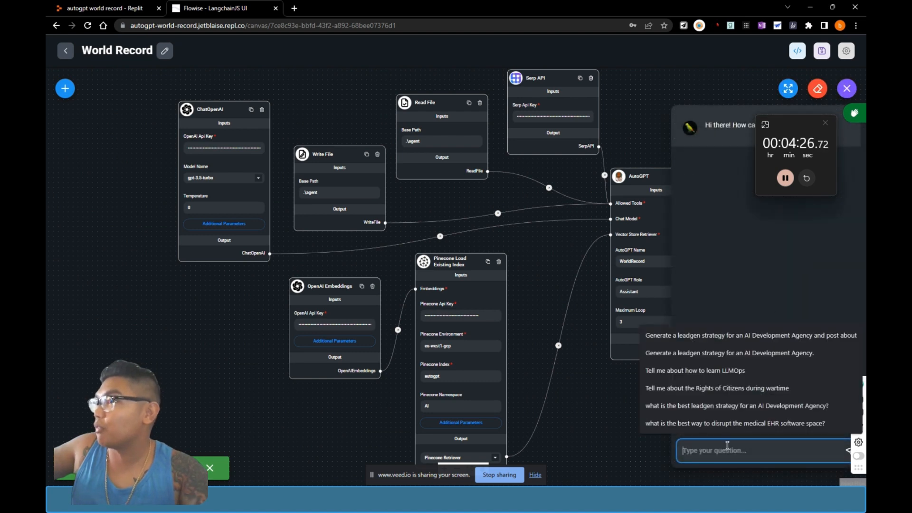
{"action": "key", "text": "ctrl+v"}
{"action": "key", "text": "Return"}
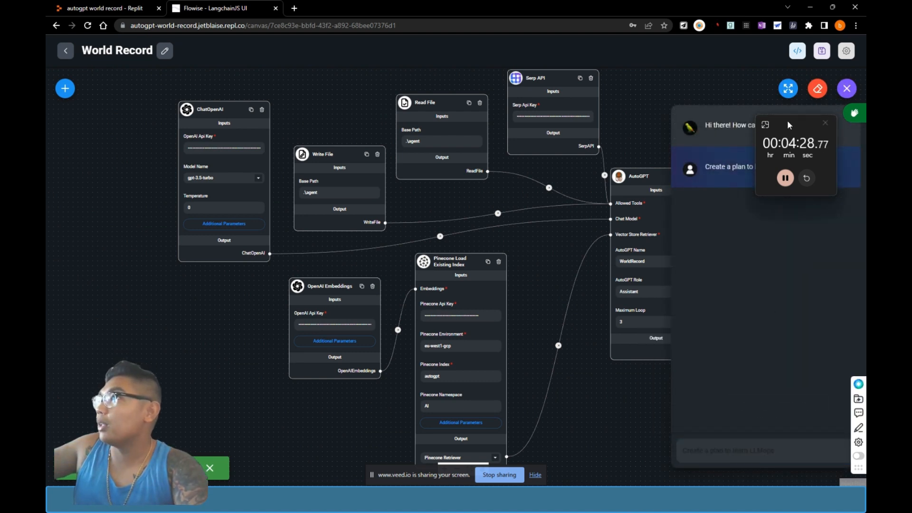
{"action": "left_click_drag", "start_coordinate": [787, 120], "coordinate": [784, 223]}
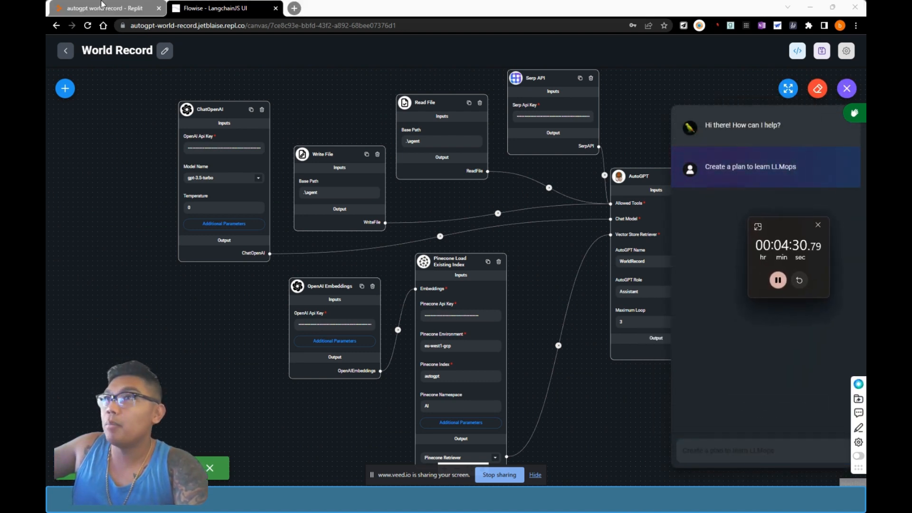
Step: Check the Flowise server output in the Replit shell and the agent's progress in the Flowise chat
{"action": "left_click", "coordinate": [102, 6]}
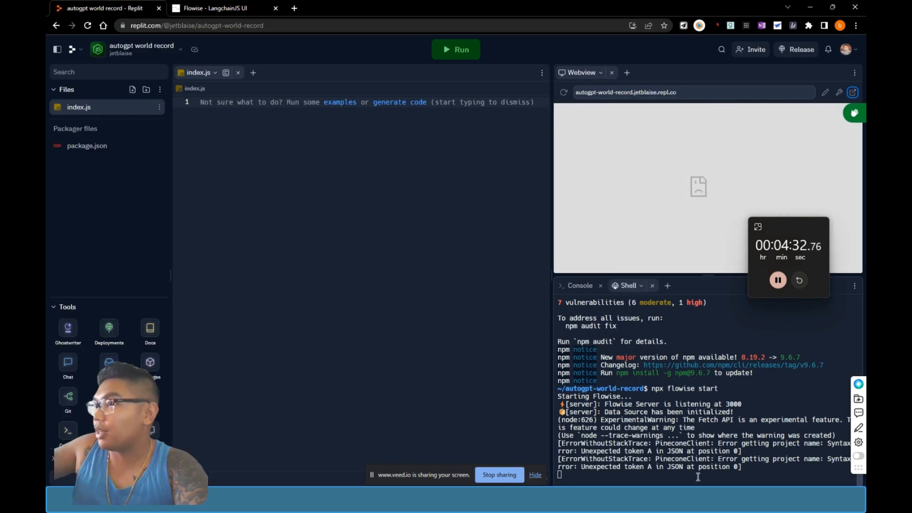
{"action": "left_click", "coordinate": [214, 8]}
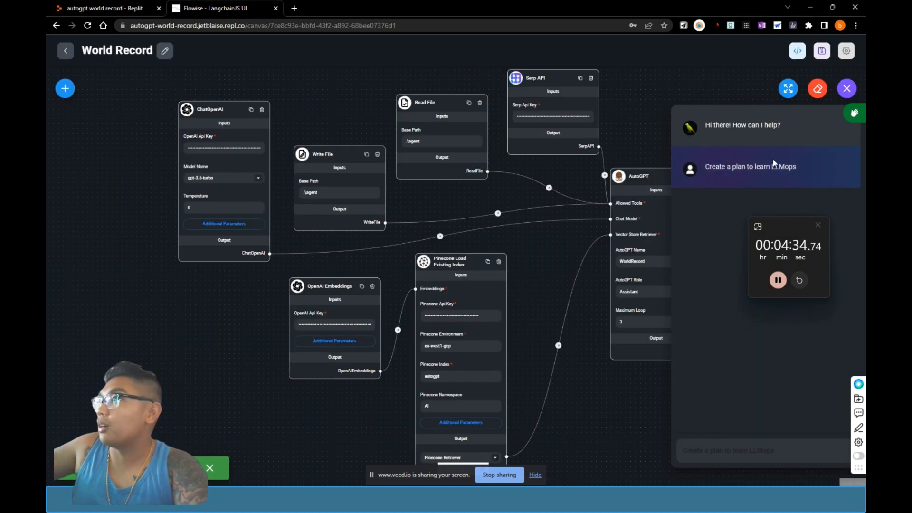
{"action": "left_click", "coordinate": [145, 6]}
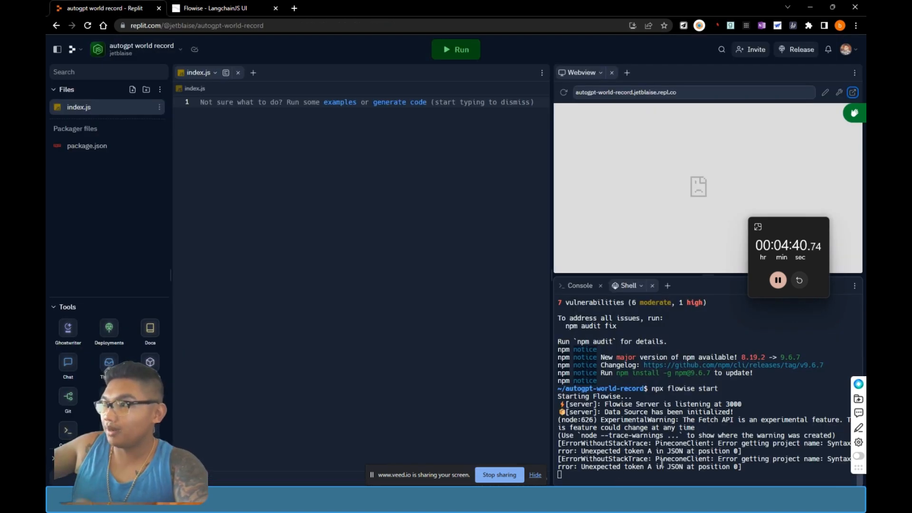
Step: Check the Flowise chat for a reply and examine the agent's thoughts and command in the Replit shell, keeping the stopwatch clear
{"action": "left_click", "coordinate": [222, 10]}
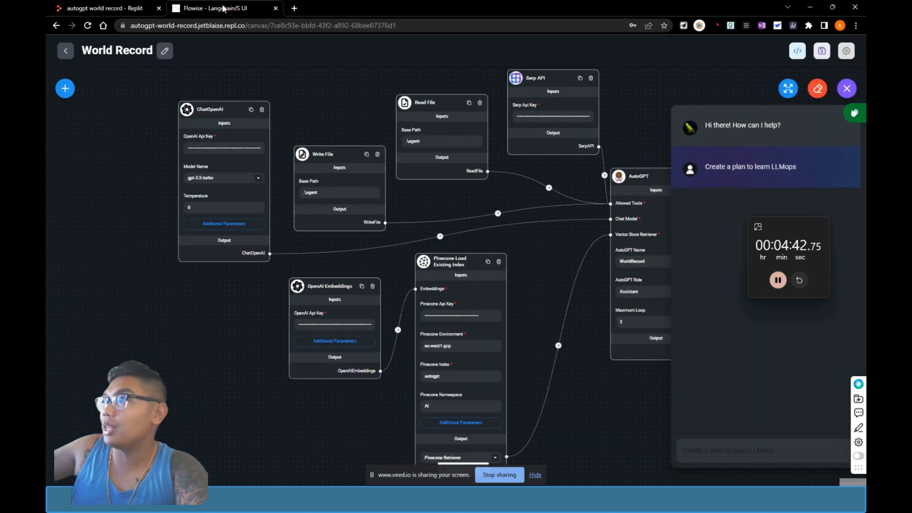
{"action": "left_click_drag", "start_coordinate": [783, 226], "coordinate": [570, 470]}
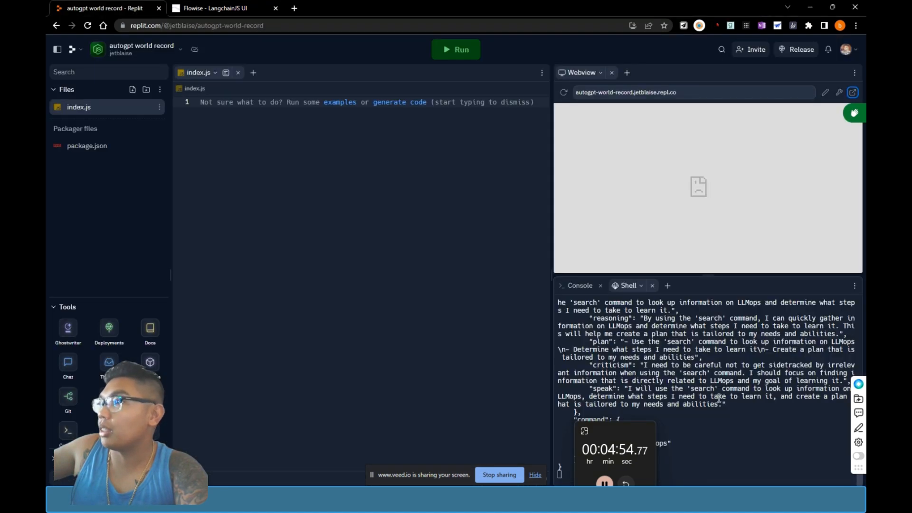
{"action": "left_click", "coordinate": [104, 8]}
{"action": "left_click_drag", "start_coordinate": [617, 434], "coordinate": [482, 386]}
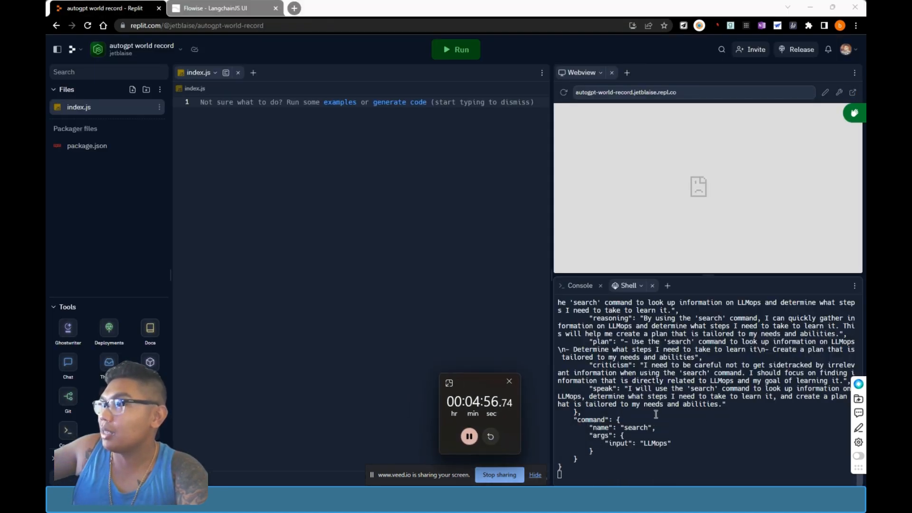
{"action": "scroll", "coordinate": [672, 424], "scroll_direction": "up", "scroll_amount": 5}
{"action": "scroll", "coordinate": [673, 425], "scroll_direction": "down", "scroll_amount": 3}
{"action": "scroll", "coordinate": [672, 424], "scroll_direction": "down", "scroll_amount": 3}
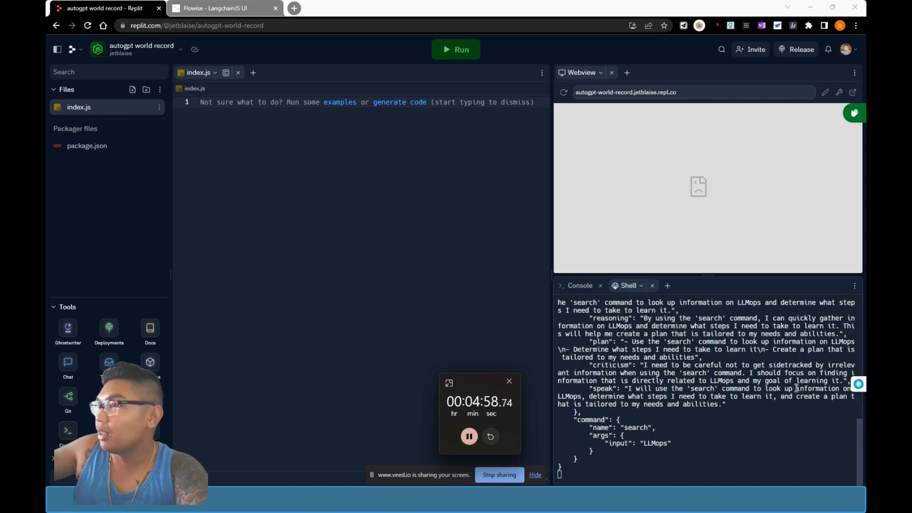
{"action": "scroll", "coordinate": [717, 388], "scroll_direction": "up", "scroll_amount": 3}
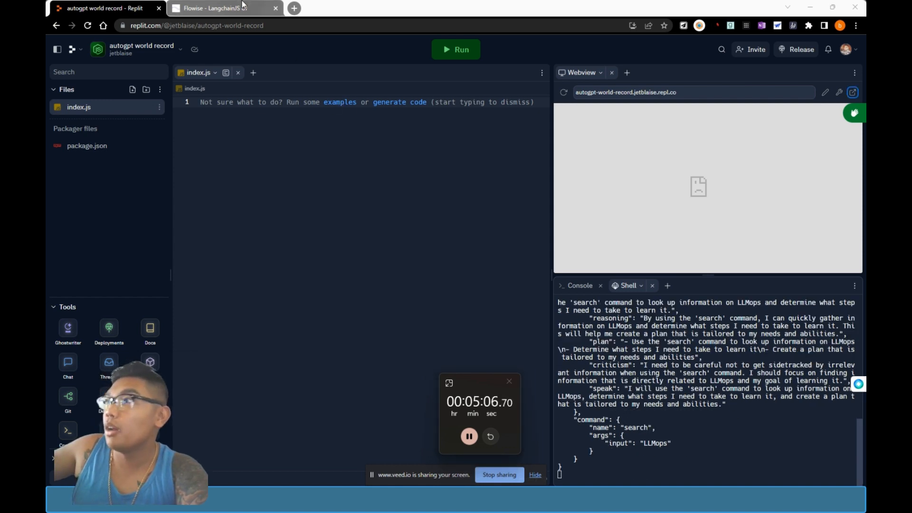
Step: Recheck the World Record chat and the AutoGPT node's loop setting, and reread the assistant reply in the shell with the stopwatch moved aside
{"action": "key", "text": "ctrl+Tab"}
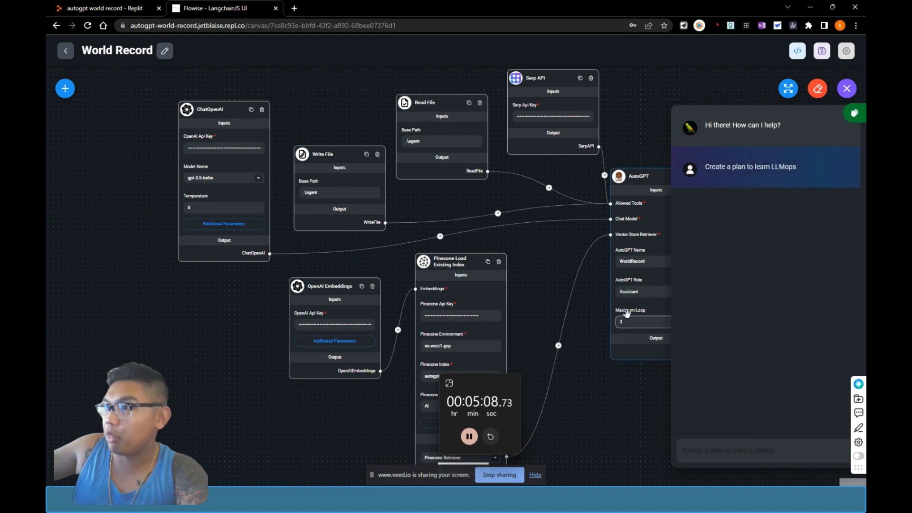
{"action": "left_click_drag", "start_coordinate": [472, 383], "coordinate": [596, 400]}
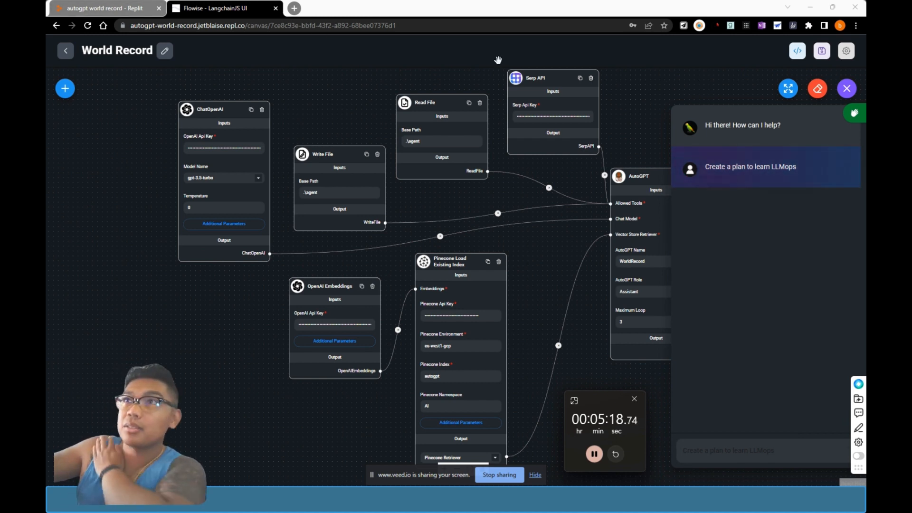
{"action": "left_click", "coordinate": [88, 6]}
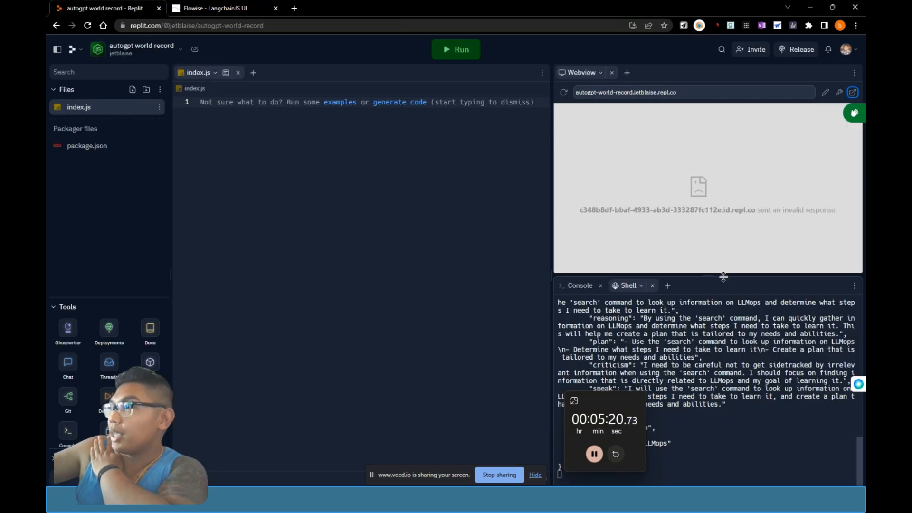
{"action": "left_click_drag", "start_coordinate": [602, 397], "coordinate": [815, 146]}
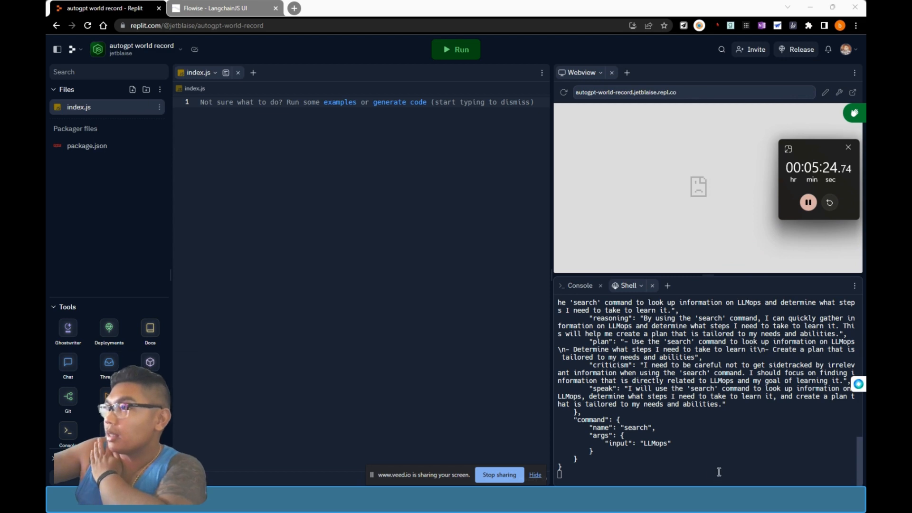
{"action": "scroll", "coordinate": [719, 463], "scroll_direction": "up", "scroll_amount": 3}
{"action": "scroll", "coordinate": [718, 463], "scroll_direction": "up", "scroll_amount": 5}
{"action": "scroll", "coordinate": [720, 349], "scroll_direction": "down", "scroll_amount": 10}
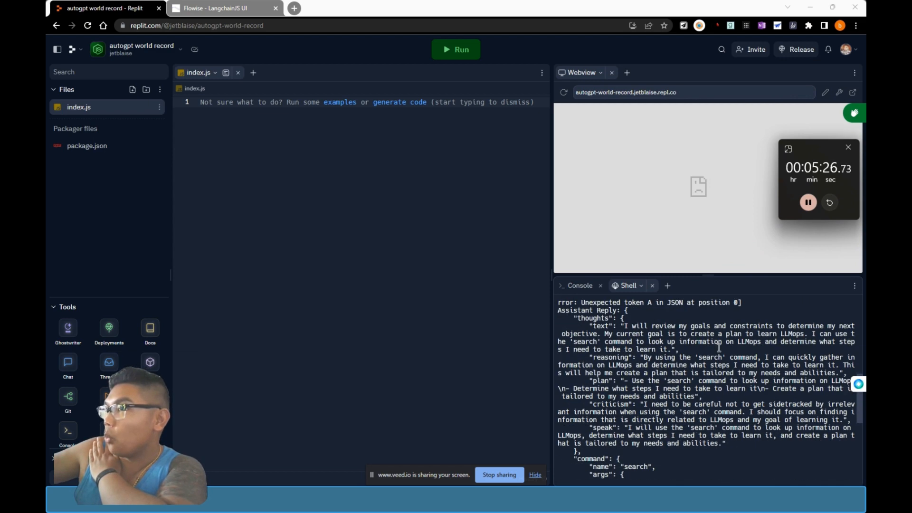
Step: Wait for the agent's answer in the Flowise chat and compare it with the latest assistant reply in the Replit shell
{"action": "left_click", "coordinate": [223, 8]}
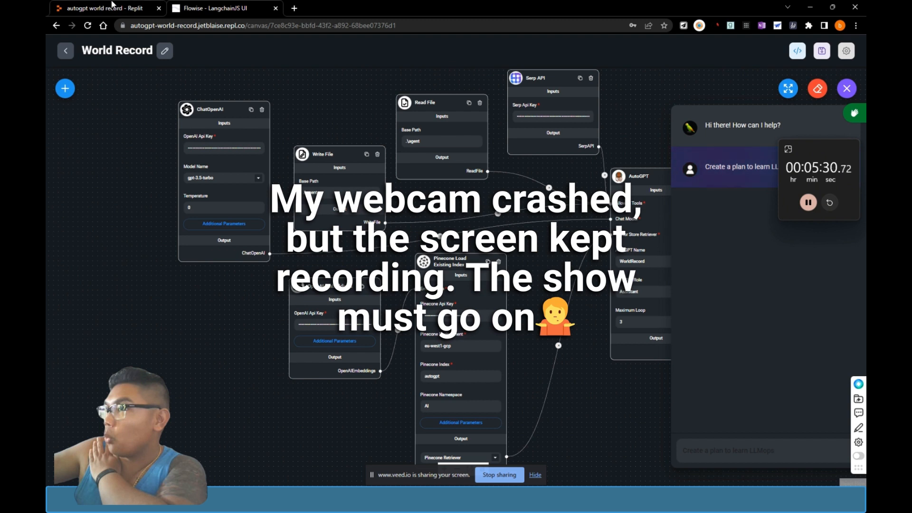
{"action": "mouse_move", "coordinate": [112, 4]}
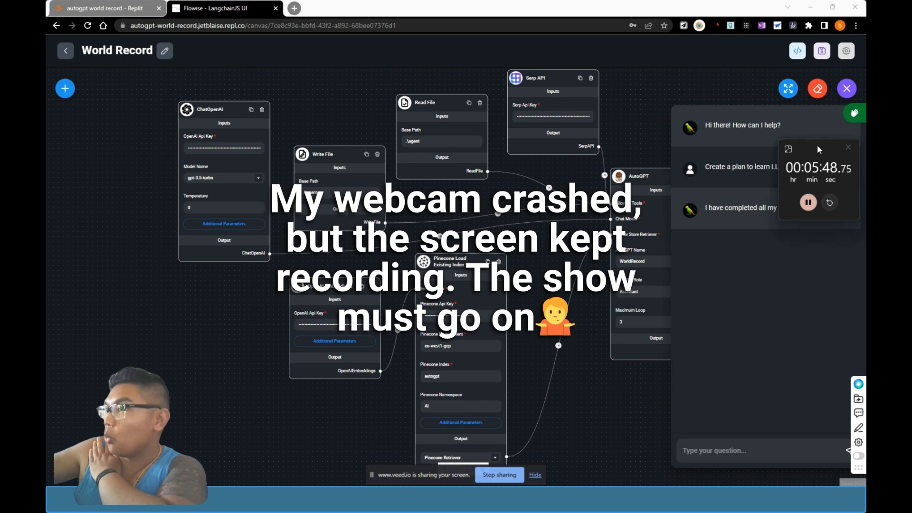
{"action": "left_click_drag", "start_coordinate": [841, 155], "coordinate": [579, 307]}
{"action": "left_click", "coordinate": [102, 8]}
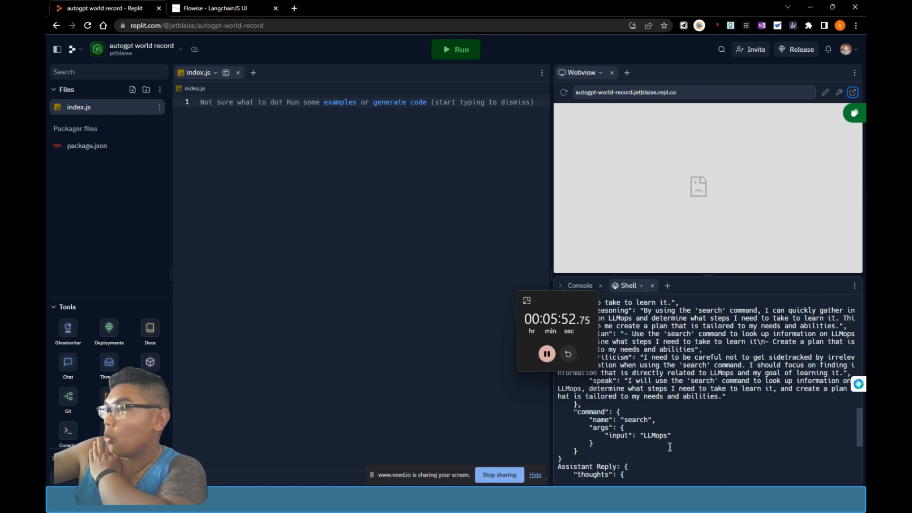
{"action": "left_click_drag", "start_coordinate": [554, 302], "coordinate": [290, 257]}
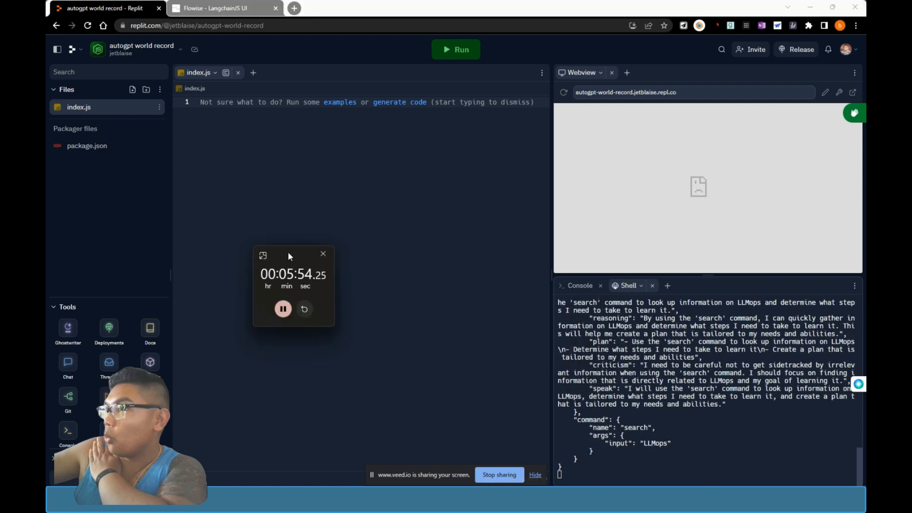
{"action": "left_click", "coordinate": [238, 7]}
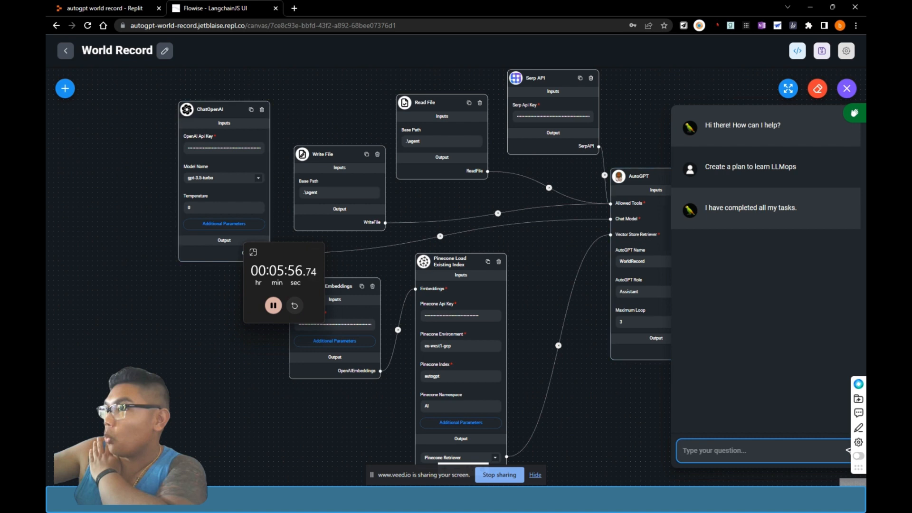
Step: Pause the stopwatch and move it off the flow's nodes
{"action": "key", "text": "alt+Tab"}
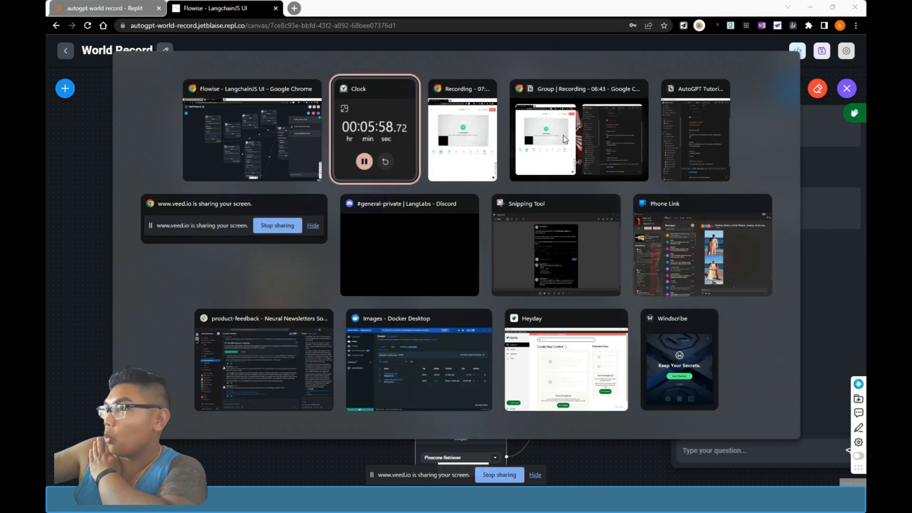
{"action": "left_click", "coordinate": [274, 305]}
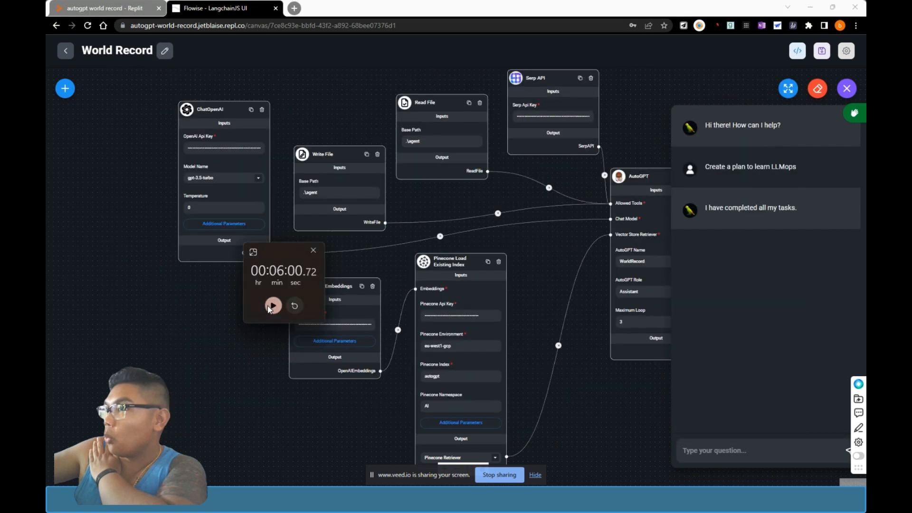
{"action": "left_click_drag", "start_coordinate": [285, 251], "coordinate": [719, 92]}
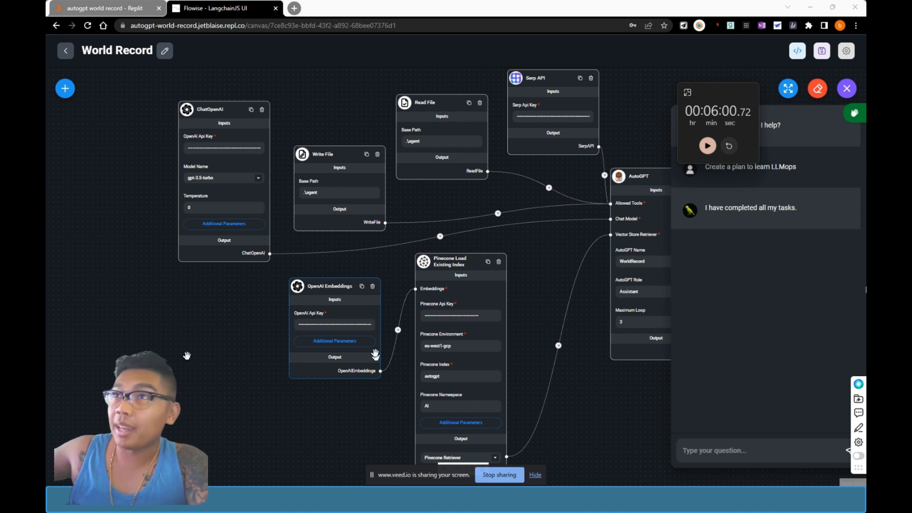
Step: Review the agent's successive replies, plans and search commands in the Replit shell against its answer in the Flowise chat
{"action": "left_click", "coordinate": [105, 8]}
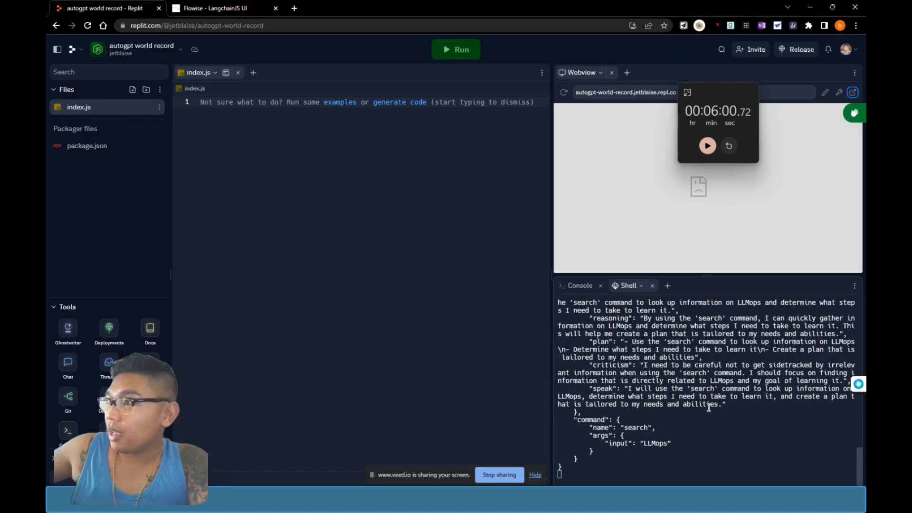
{"action": "scroll", "coordinate": [717, 416], "scroll_direction": "down", "scroll_amount": 6}
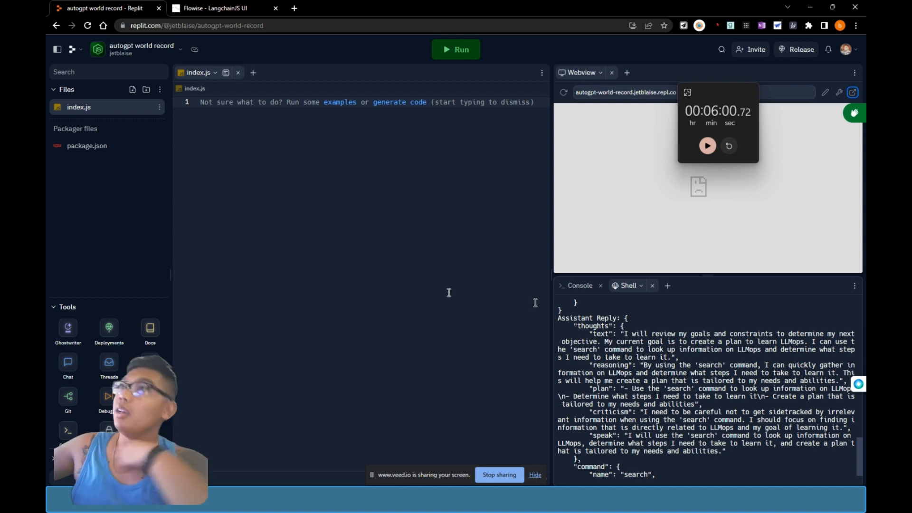
{"action": "left_click", "coordinate": [229, 6]}
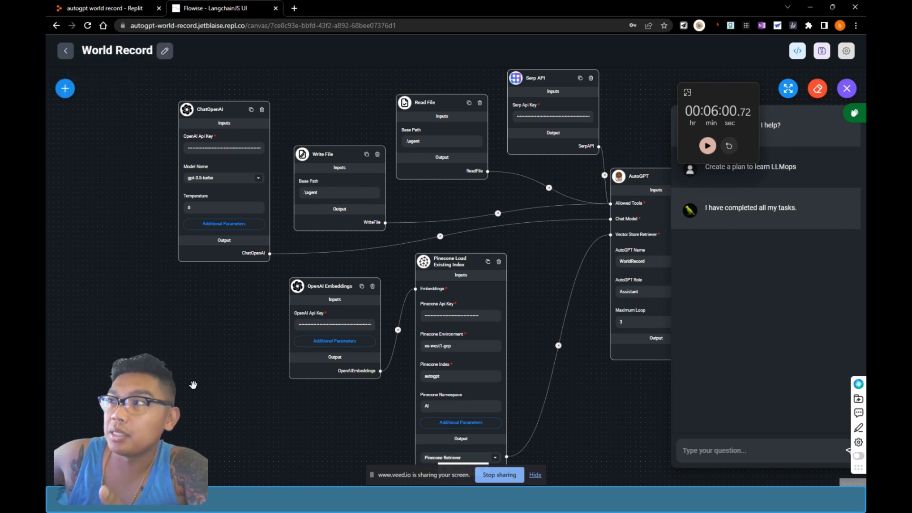
{"action": "left_click", "coordinate": [99, 8]}
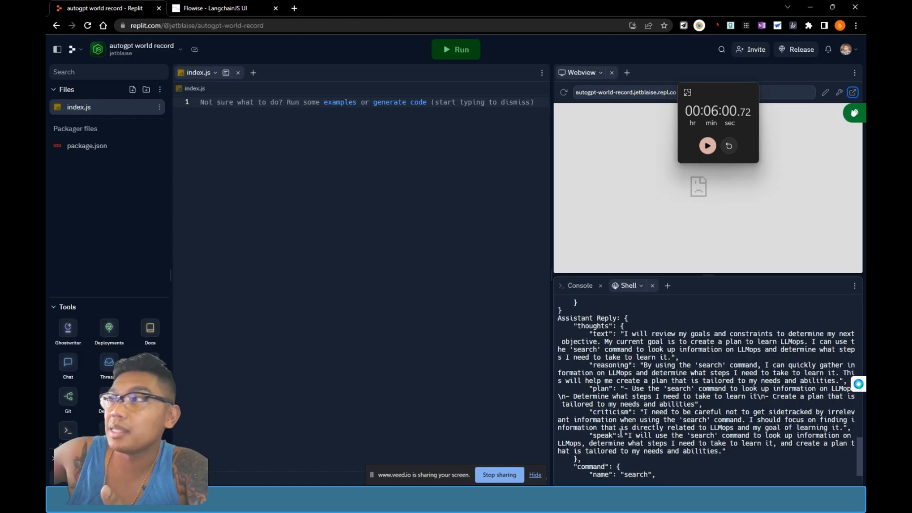
{"action": "scroll", "coordinate": [778, 398], "scroll_direction": "up", "scroll_amount": 2}
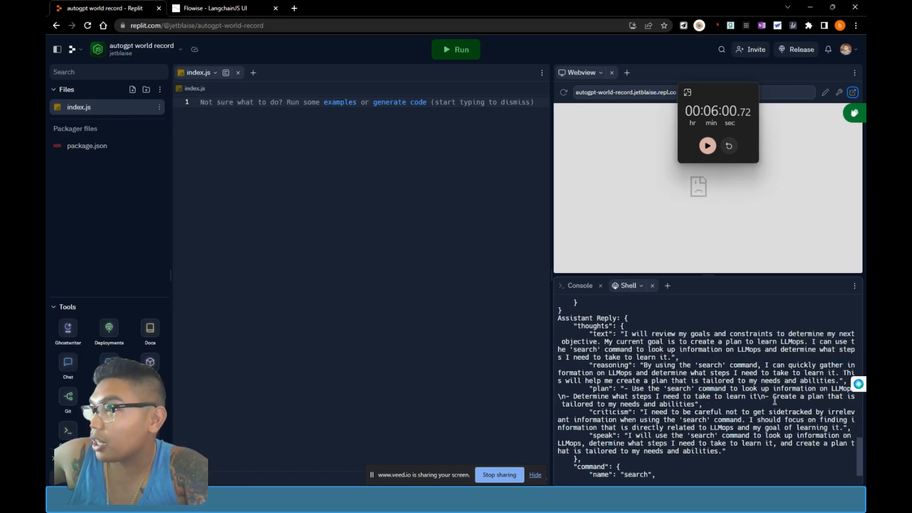
{"action": "scroll", "coordinate": [775, 400], "scroll_direction": "down", "scroll_amount": 2}
{"action": "scroll", "coordinate": [765, 417], "scroll_direction": "down", "scroll_amount": 3}
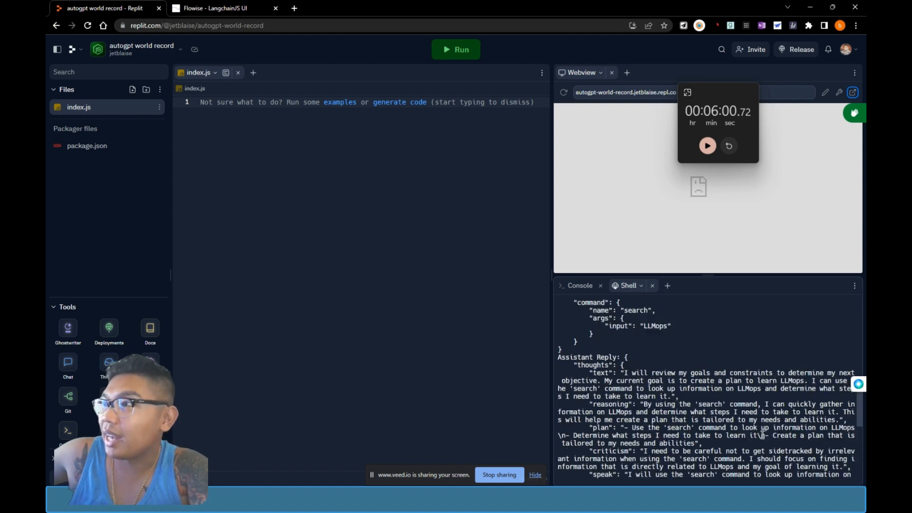
{"action": "scroll", "coordinate": [762, 435], "scroll_direction": "down", "scroll_amount": 2}
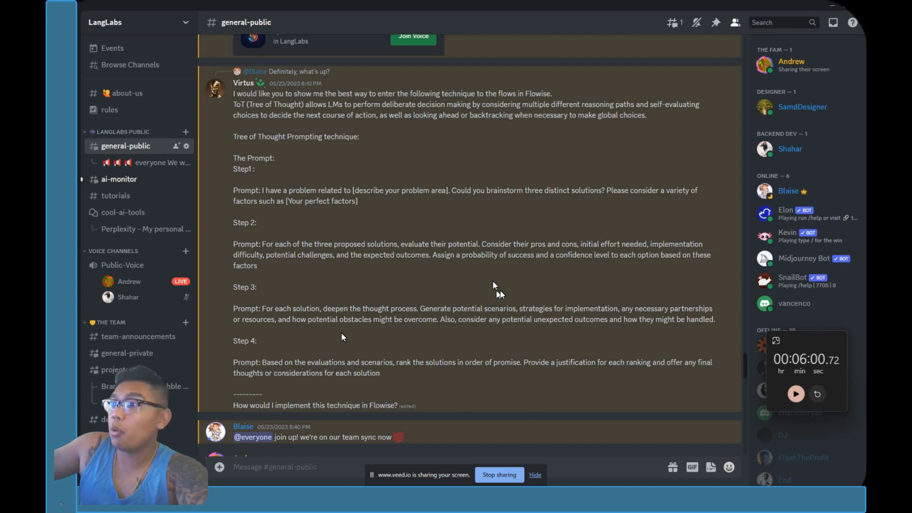
Step: Switch from Discord to the tree of thought chatflow in Flowise and clear its entire chat history
{"action": "mouse_move", "coordinate": [413, 497]}
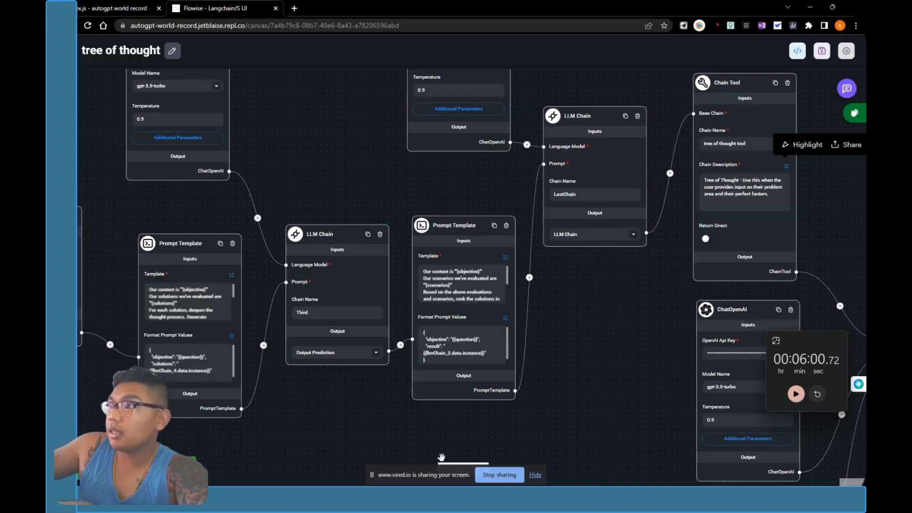
{"action": "left_click", "coordinate": [441, 451]}
{"action": "scroll", "coordinate": [610, 342], "scroll_direction": "down", "scroll_amount": 5}
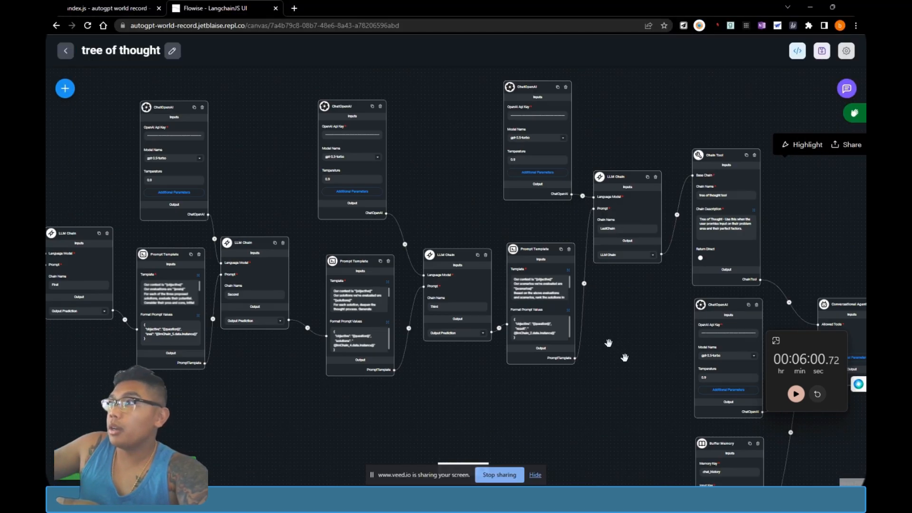
{"action": "left_click", "coordinate": [850, 89]}
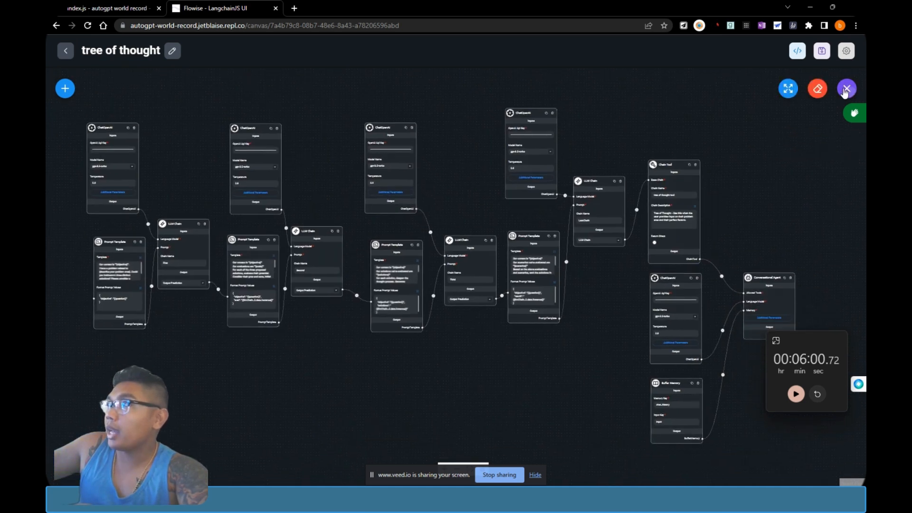
{"action": "left_click", "coordinate": [817, 90]}
{"action": "left_click", "coordinate": [543, 284]}
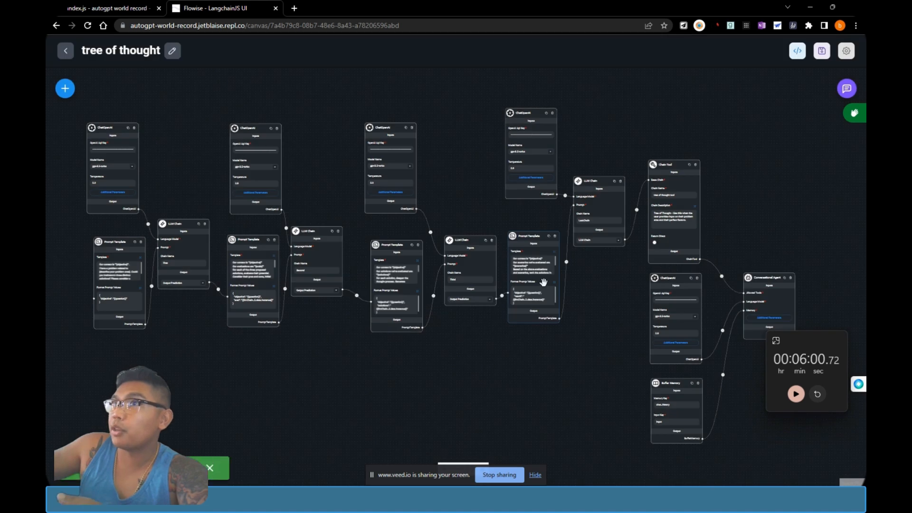
Step: Reopen the chat, send the copied prompt about growing a Twitter following for automation and AI development services, and dismiss the password-saving offer
{"action": "left_click", "coordinate": [847, 88]}
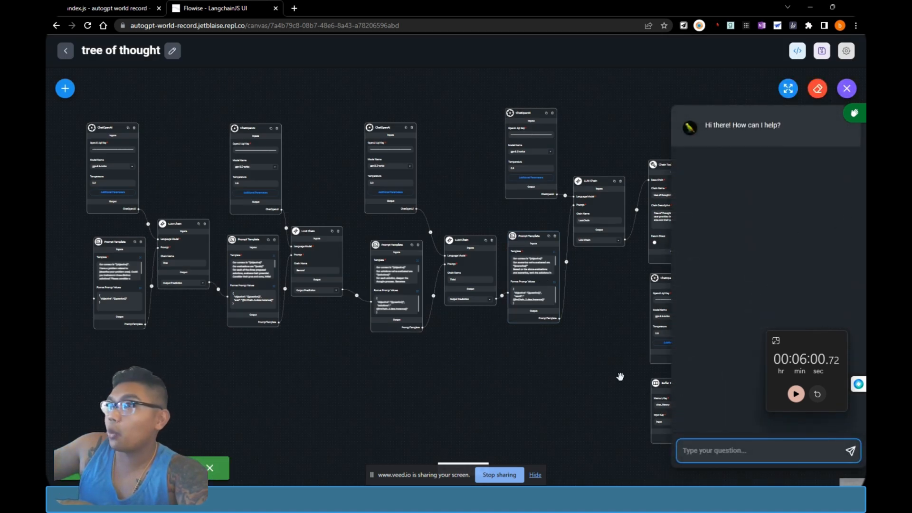
{"action": "left_click", "coordinate": [731, 455]}
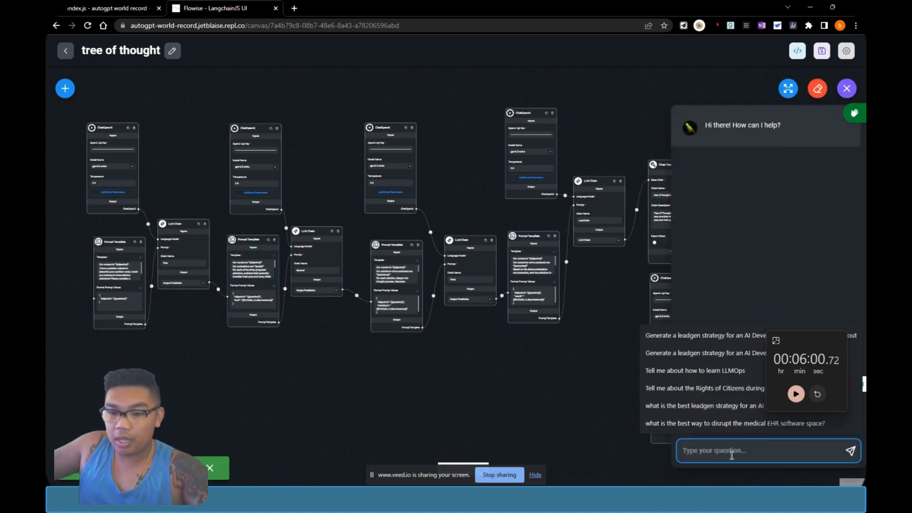
{"action": "key", "text": "ctrl+v"}
{"action": "left_click", "coordinate": [850, 455]}
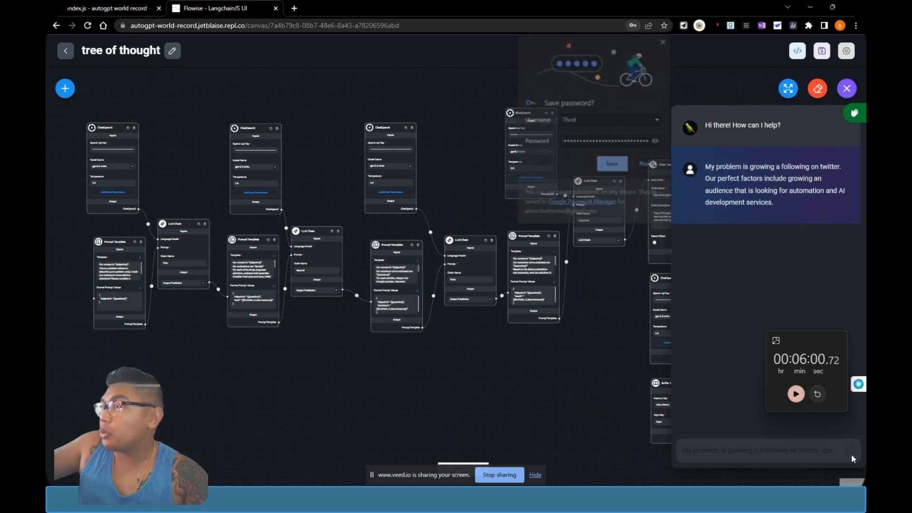
{"action": "left_click", "coordinate": [664, 40]}
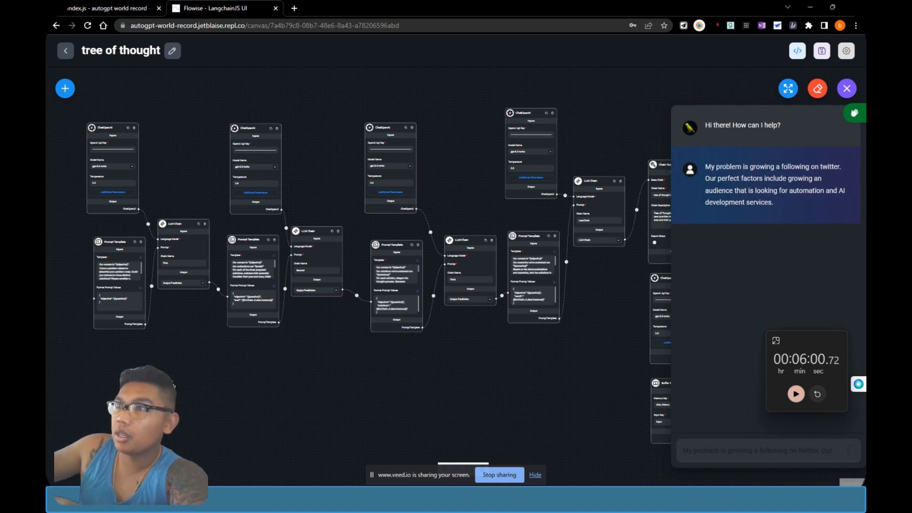
Step: Examine the first Prompt Template's text and format prompt values, and dismiss the incoming message notification
{"action": "scroll", "coordinate": [482, 380], "scroll_direction": "up", "scroll_amount": 5}
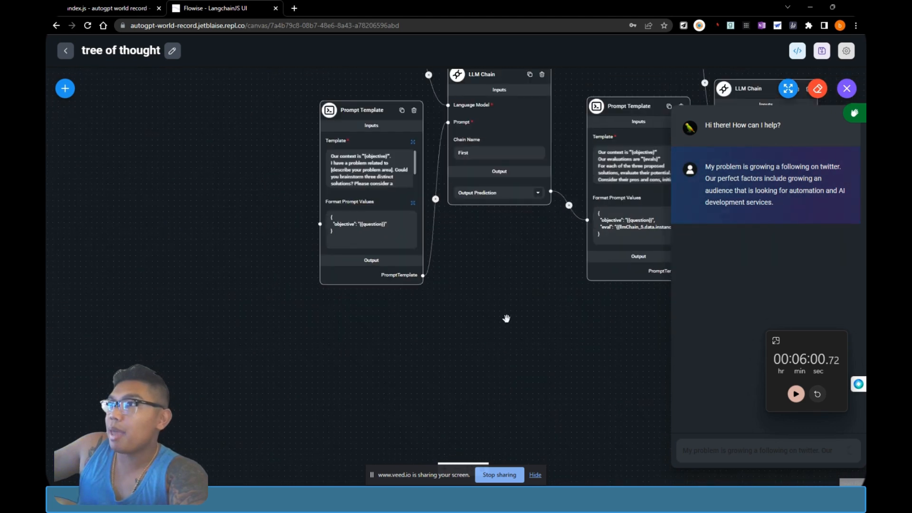
{"action": "left_click_drag", "start_coordinate": [503, 292], "coordinate": [473, 402]}
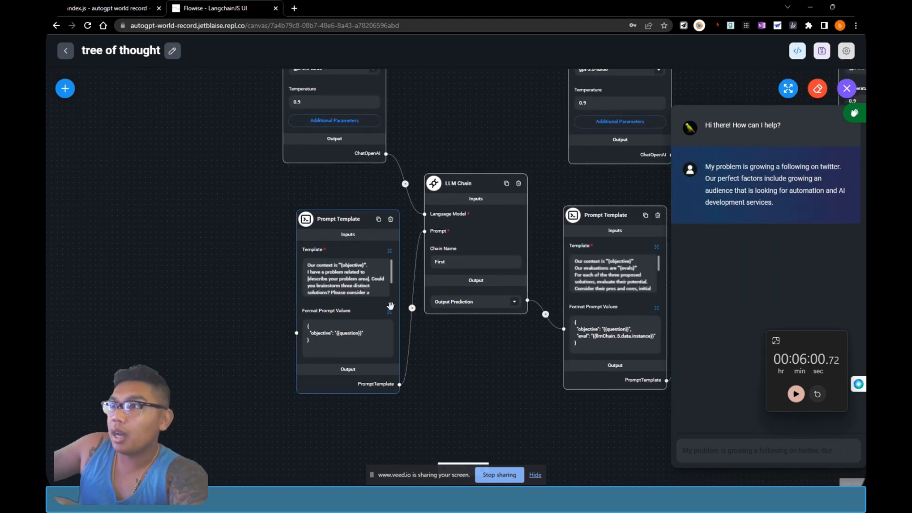
{"action": "scroll", "coordinate": [390, 305], "scroll_direction": "up", "scroll_amount": 4}
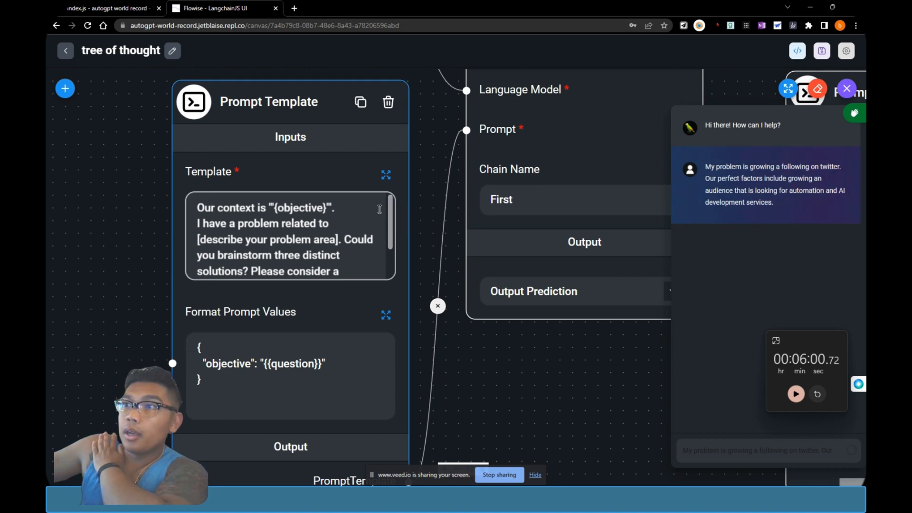
{"action": "scroll", "coordinate": [378, 214], "scroll_direction": "down", "scroll_amount": 1}
{"action": "scroll", "coordinate": [374, 208], "scroll_direction": "up", "scroll_amount": 1}
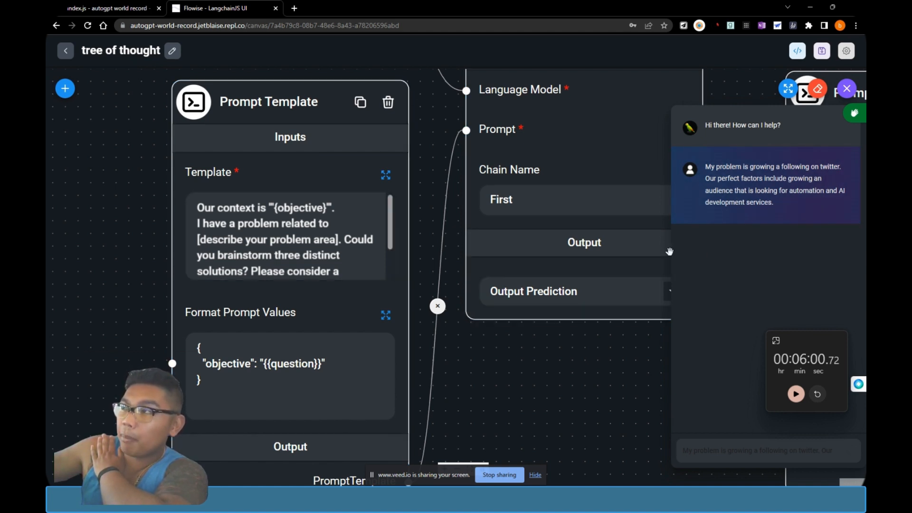
{"action": "left_click", "coordinate": [390, 208]}
{"action": "scroll", "coordinate": [390, 257], "scroll_direction": "down", "scroll_amount": 2}
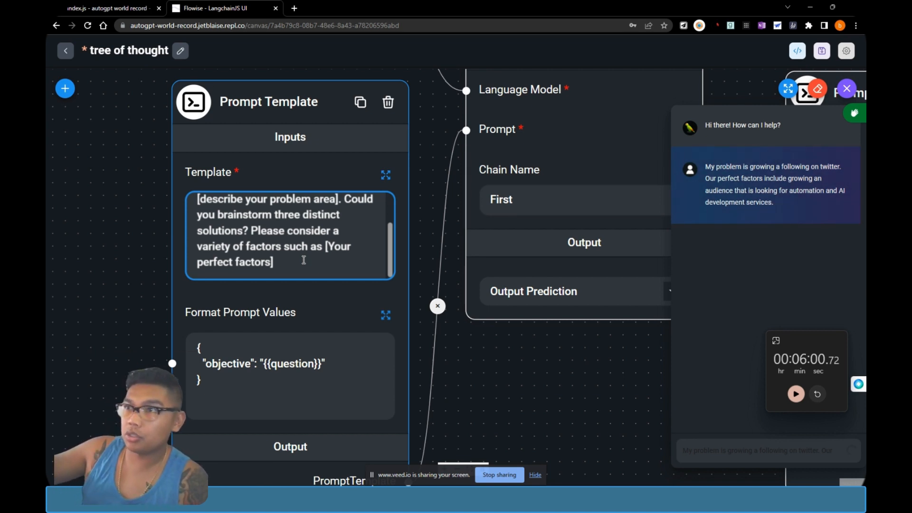
{"action": "scroll", "coordinate": [311, 259], "scroll_direction": "up", "scroll_amount": 1}
{"action": "scroll", "coordinate": [326, 261], "scroll_direction": "down", "scroll_amount": 2}
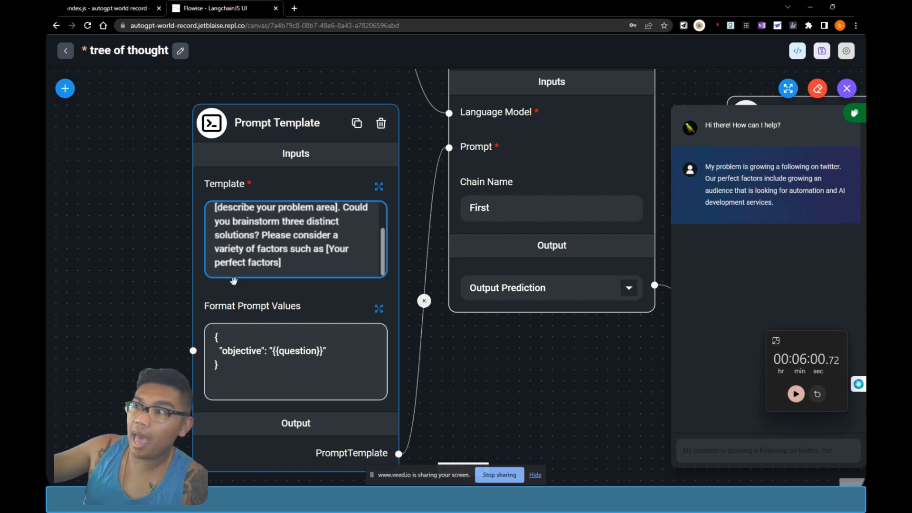
{"action": "scroll", "coordinate": [381, 237], "scroll_direction": "up", "scroll_amount": 1}
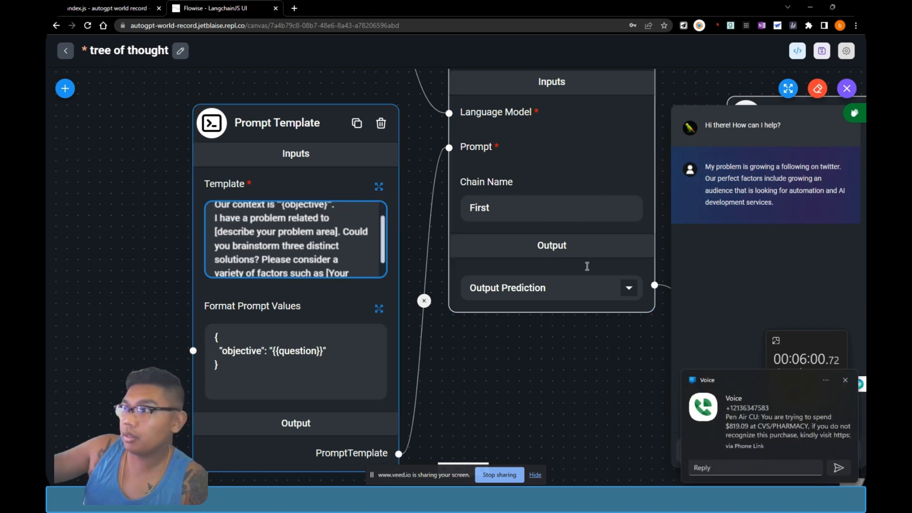
{"action": "left_click", "coordinate": [845, 381]}
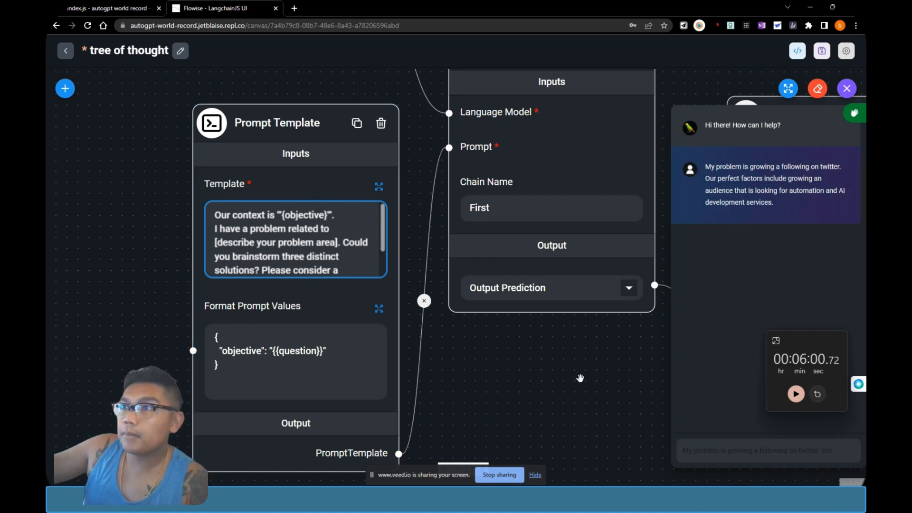
Step: Examine the first ChatOpenAI and LLM Chain nodes and how they feed the second prompt stage
{"action": "left_click_drag", "start_coordinate": [582, 378], "coordinate": [524, 432]}
{"action": "left_click_drag", "start_coordinate": [594, 258], "coordinate": [535, 376]}
{"action": "scroll", "coordinate": [497, 349], "scroll_direction": "down", "scroll_amount": 3}
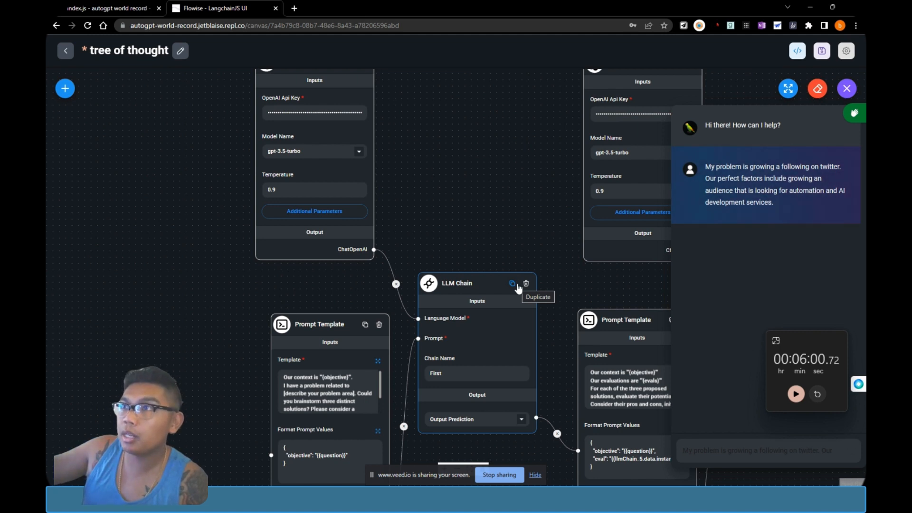
{"action": "left_click_drag", "start_coordinate": [459, 133], "coordinate": [465, 208]}
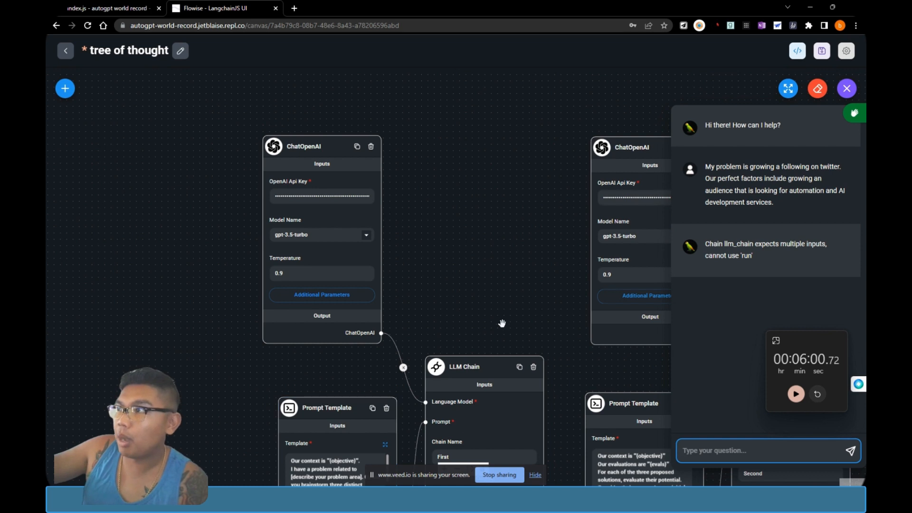
{"action": "left_click_drag", "start_coordinate": [531, 313], "coordinate": [336, 188]}
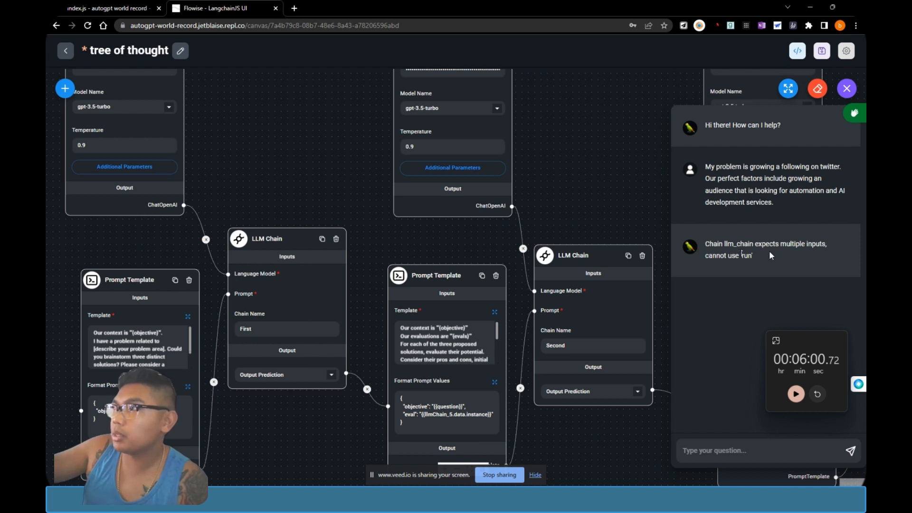
Step: Switch to Replit, move the stopwatch off the shell and review the chain's output predictions for the Twitter solutions
{"action": "left_click", "coordinate": [116, 13]}
{"action": "scroll", "coordinate": [640, 463], "scroll_direction": "up", "scroll_amount": 2}
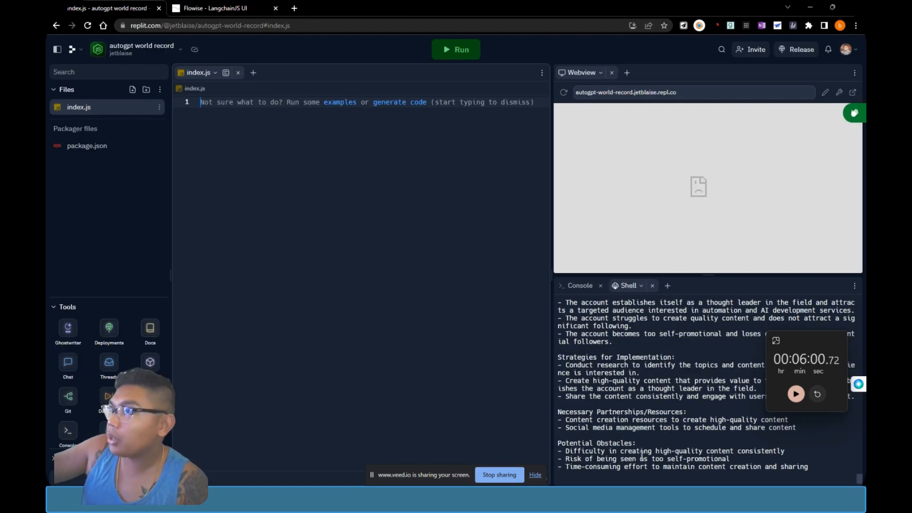
{"action": "scroll", "coordinate": [651, 453], "scroll_direction": "down", "scroll_amount": 2}
{"action": "left_click_drag", "start_coordinate": [802, 339], "coordinate": [806, 228]}
{"action": "scroll", "coordinate": [703, 453], "scroll_direction": "up", "scroll_amount": 5}
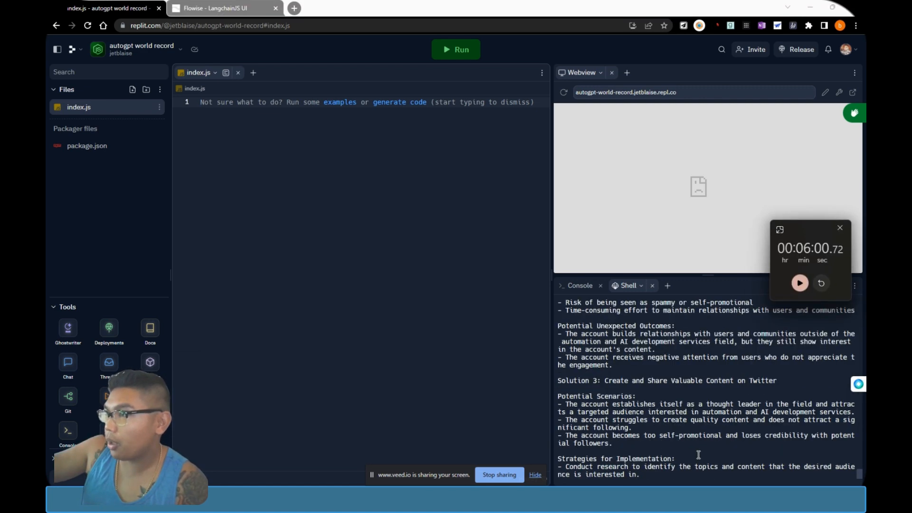
{"action": "scroll", "coordinate": [695, 451], "scroll_direction": "up", "scroll_amount": 5}
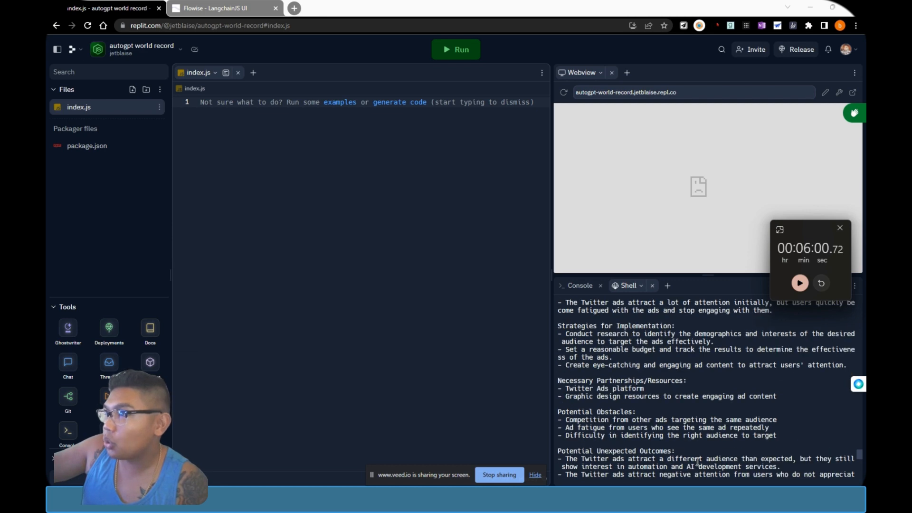
{"action": "scroll", "coordinate": [697, 461], "scroll_direction": "up", "scroll_amount": 3}
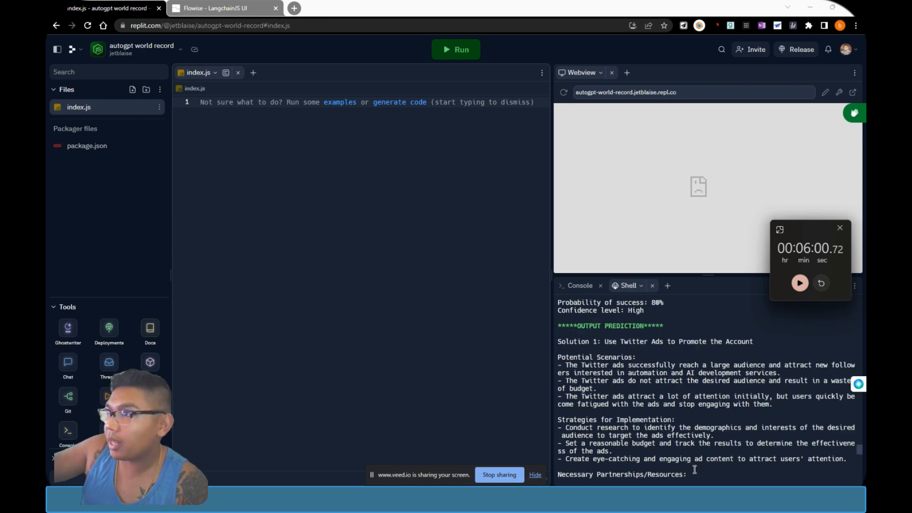
{"action": "scroll", "coordinate": [694, 470], "scroll_direction": "down", "scroll_amount": 10}
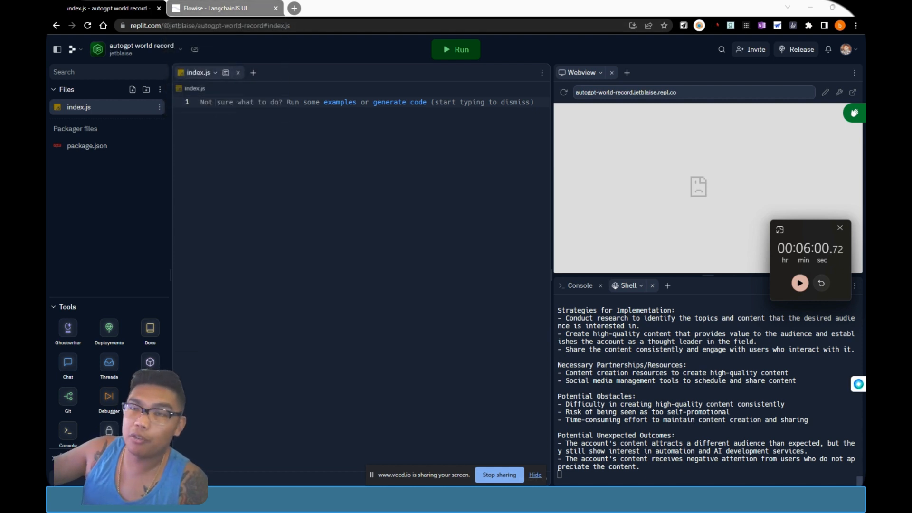
{"action": "left_click", "coordinate": [213, 14]}
{"action": "left_click", "coordinate": [110, 6]}
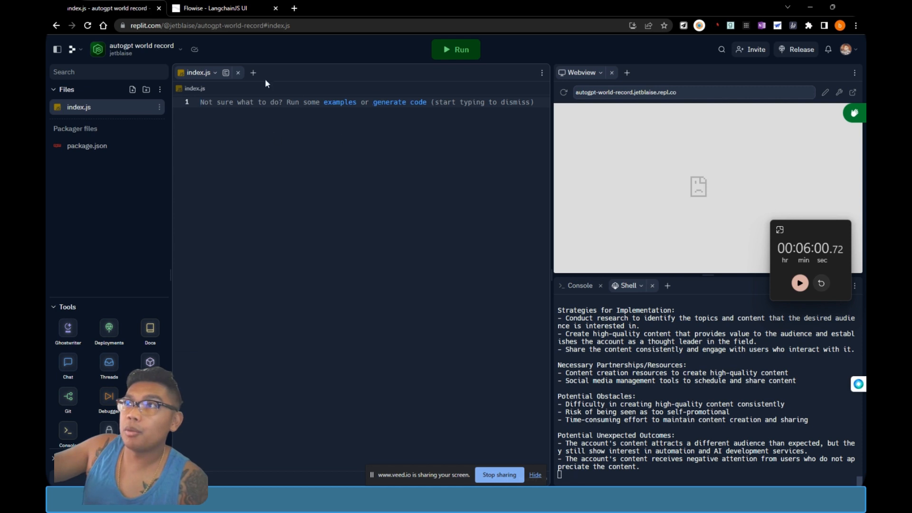
Step: Back in Flowise, check the second Prompt Template's format prompt values, change its template's evaluations variable to {eval}, and save the template
{"action": "left_click", "coordinate": [206, 10]}
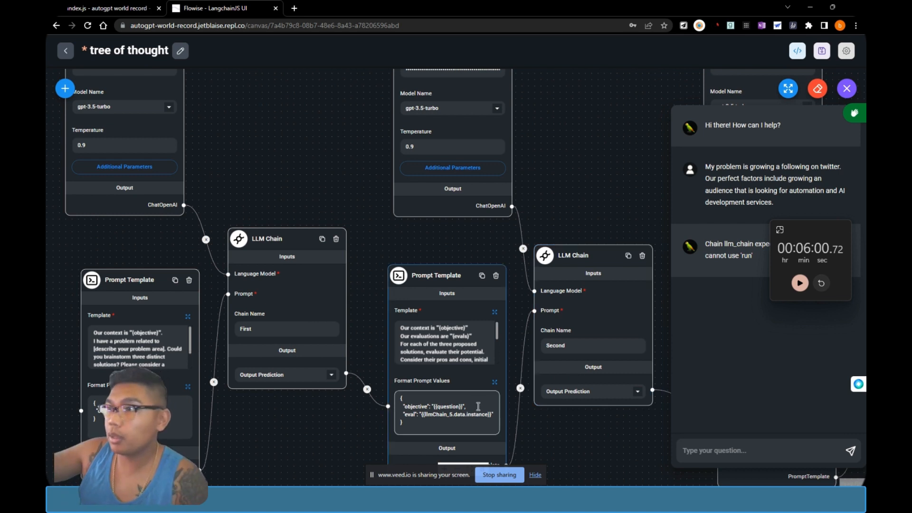
{"action": "left_click", "coordinate": [495, 312]}
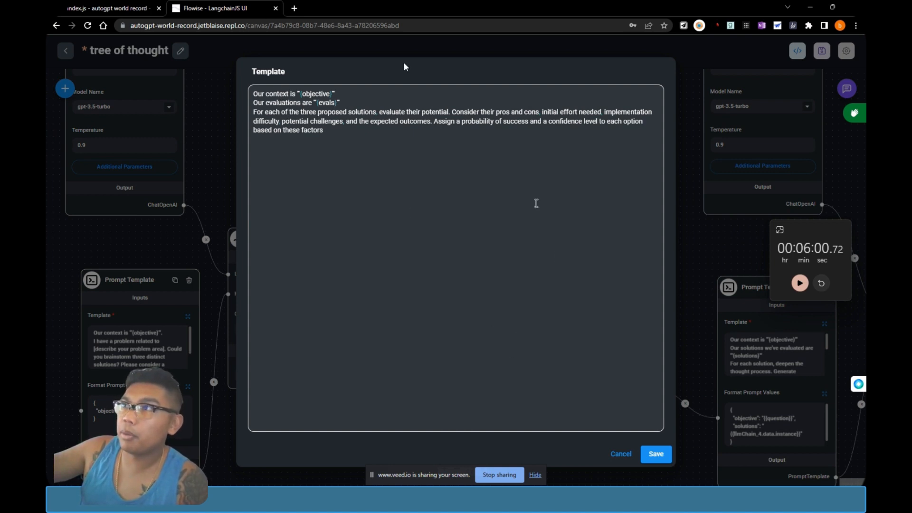
{"action": "left_click", "coordinate": [623, 453]}
{"action": "left_click", "coordinate": [494, 383]}
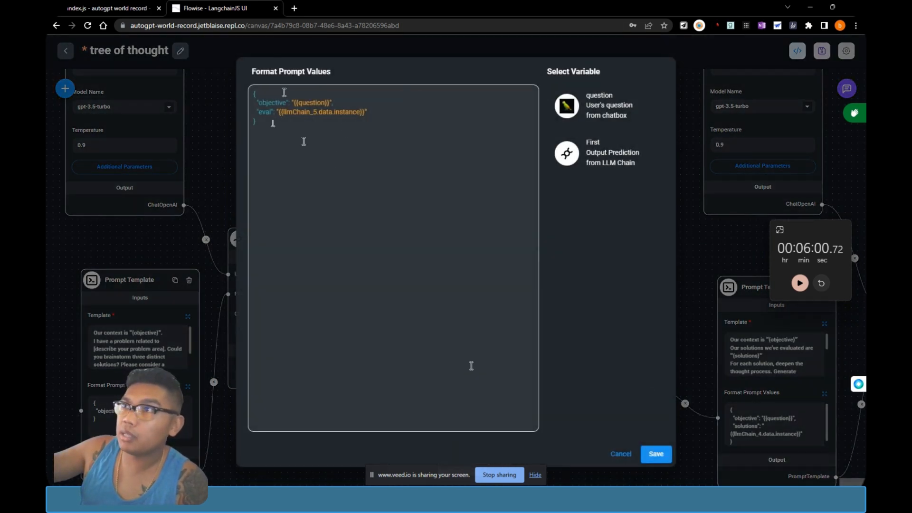
{"action": "left_click", "coordinate": [617, 464]}
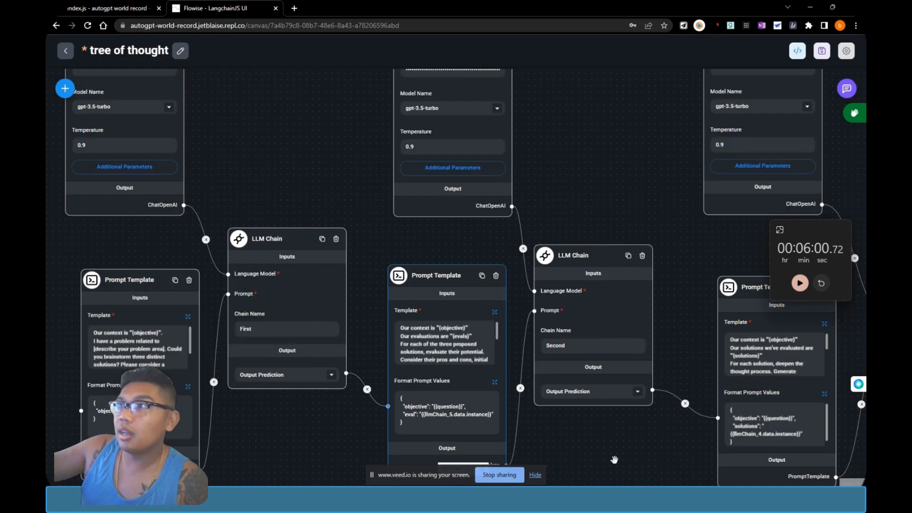
{"action": "left_click", "coordinate": [494, 312]}
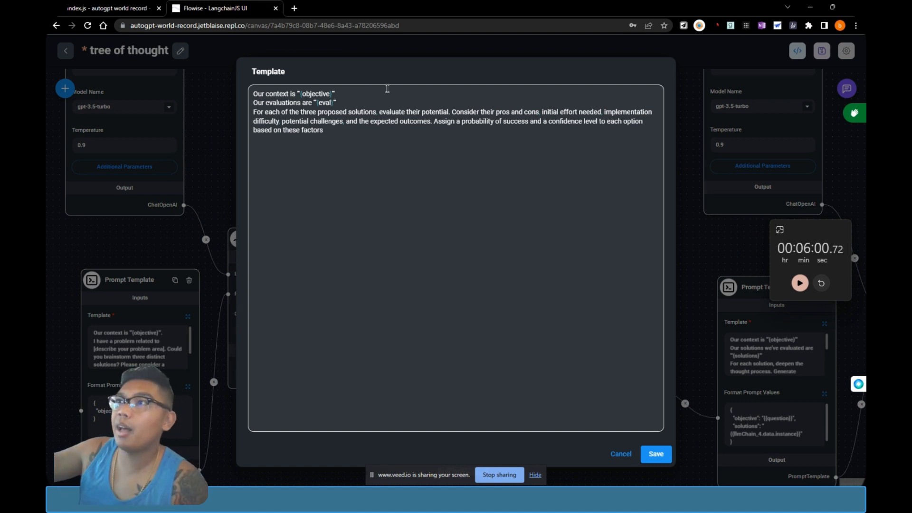
{"action": "left_click", "coordinate": [655, 455]}
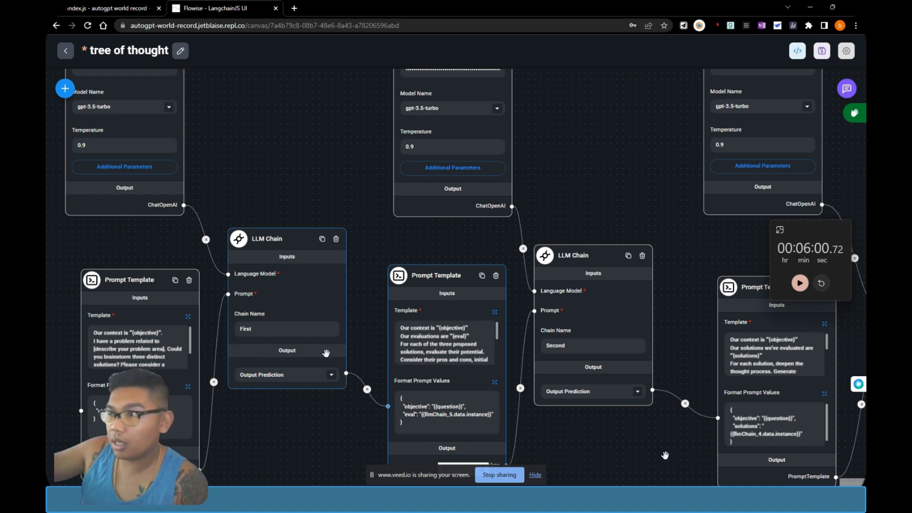
Step: Compare the third Prompt Template's text with its format prompt values, leaving both unedited
{"action": "left_click_drag", "start_coordinate": [613, 439], "coordinate": [316, 360]}
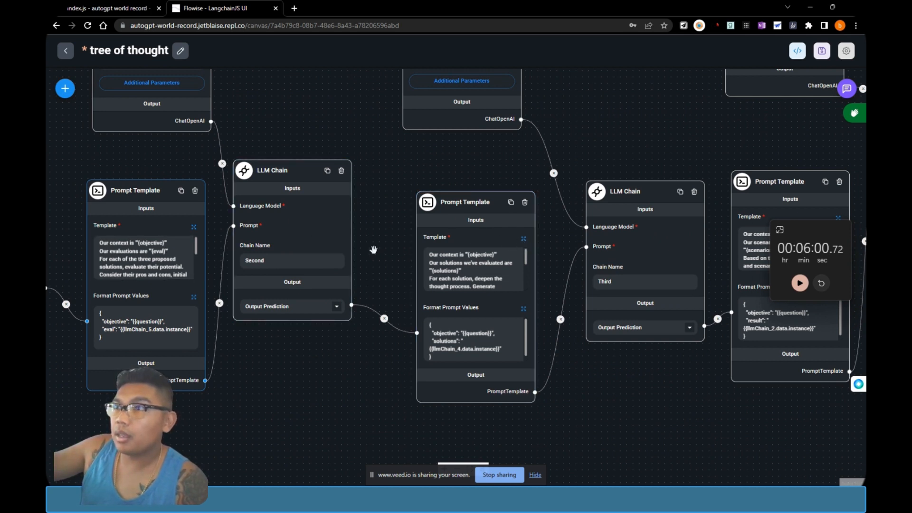
{"action": "left_click", "coordinate": [524, 239]}
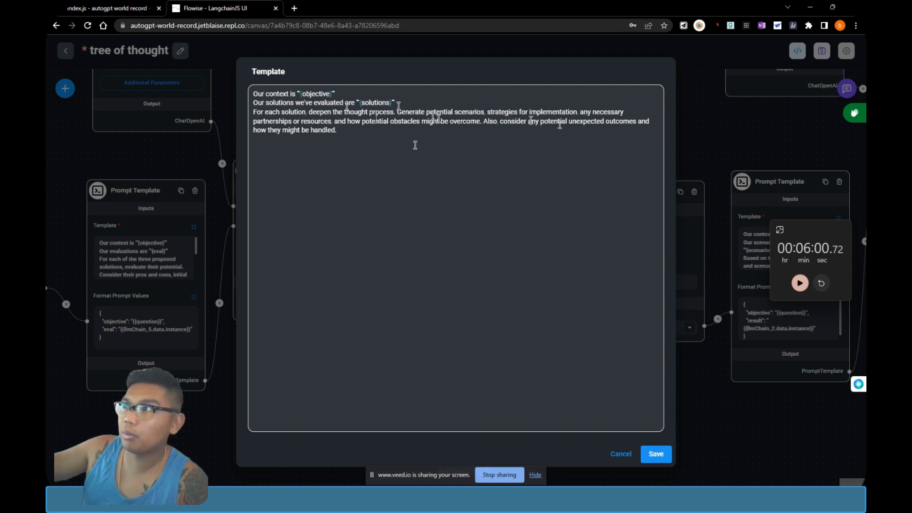
{"action": "left_click", "coordinate": [615, 453]}
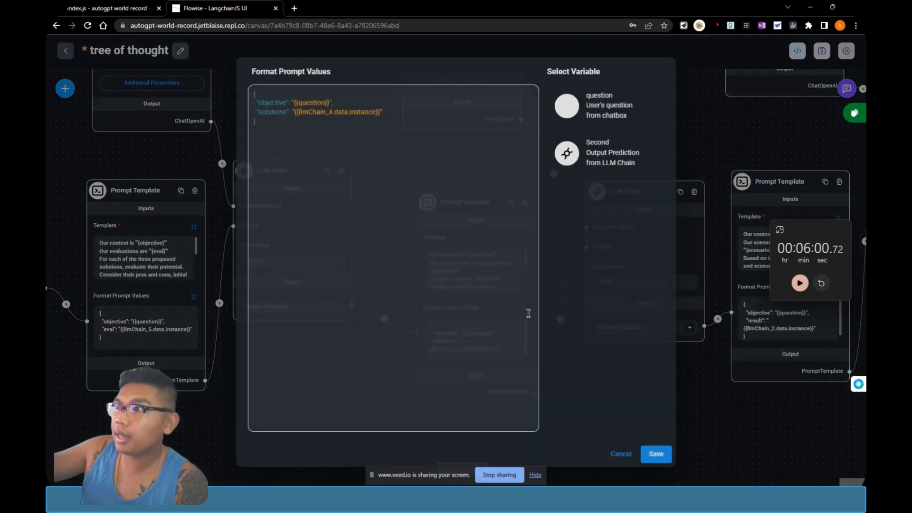
{"action": "left_click", "coordinate": [523, 308]}
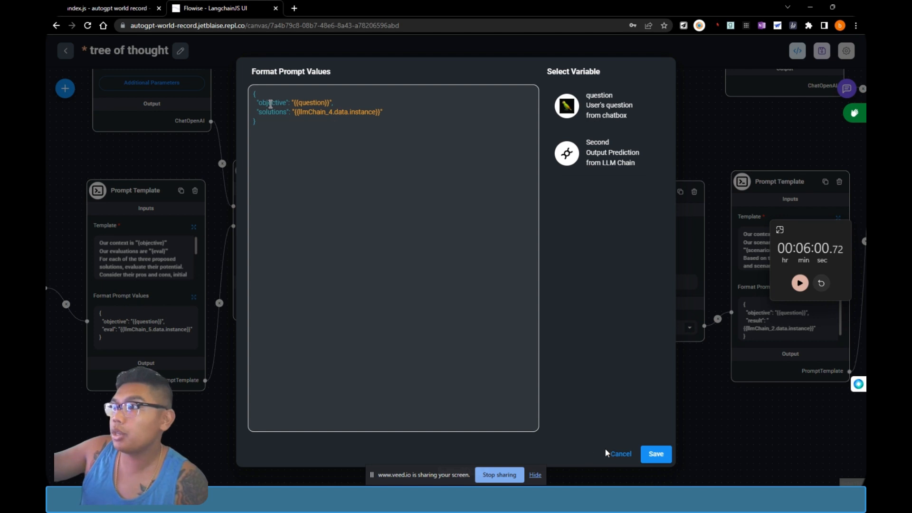
{"action": "left_click", "coordinate": [631, 455]}
Step: In the Prompt Template feeding LastChain, replace the {scenarios} variable with {results} and save the template
{"action": "left_click_drag", "start_coordinate": [654, 423], "coordinate": [353, 415]}
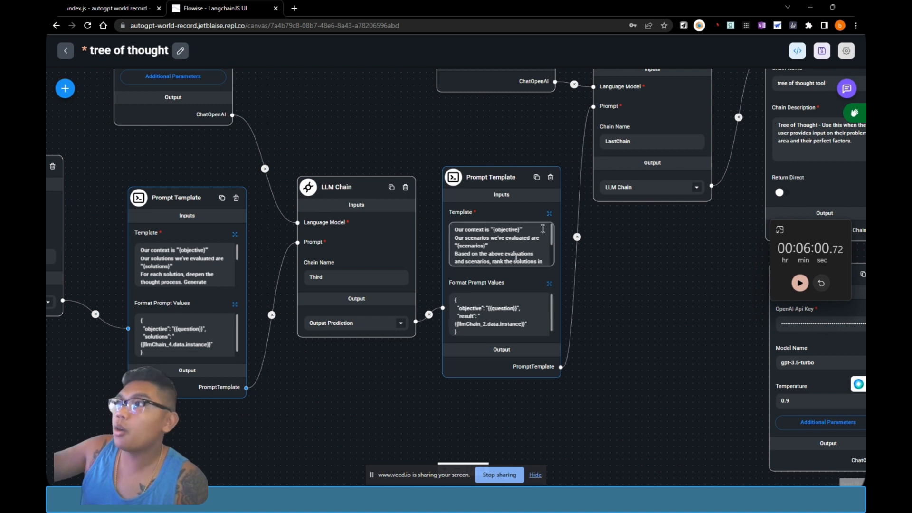
{"action": "left_click", "coordinate": [550, 214]}
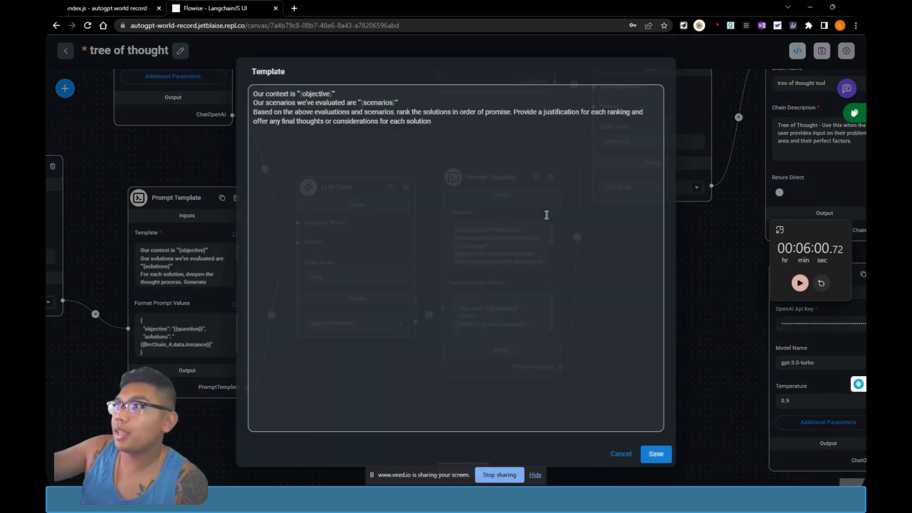
{"action": "double_click", "coordinate": [374, 101]}
{"action": "key", "text": "BackSpace"}
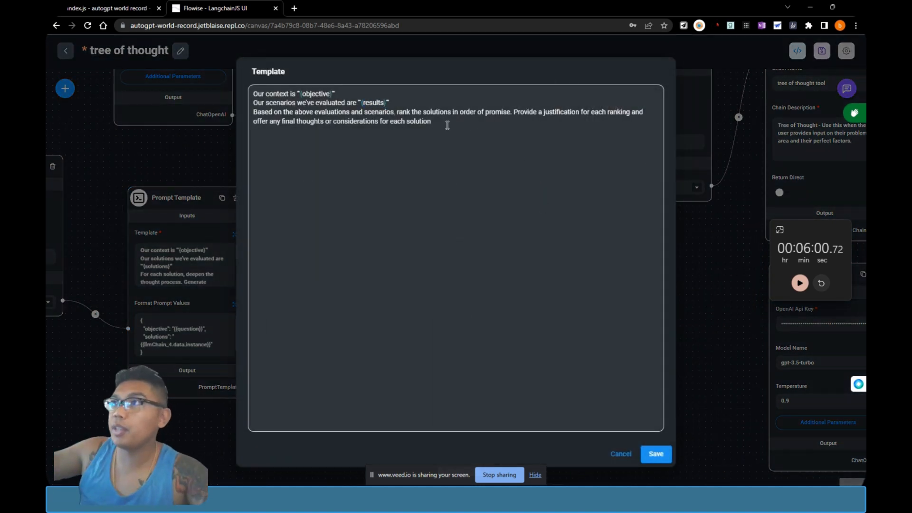
{"action": "left_click", "coordinate": [657, 455]}
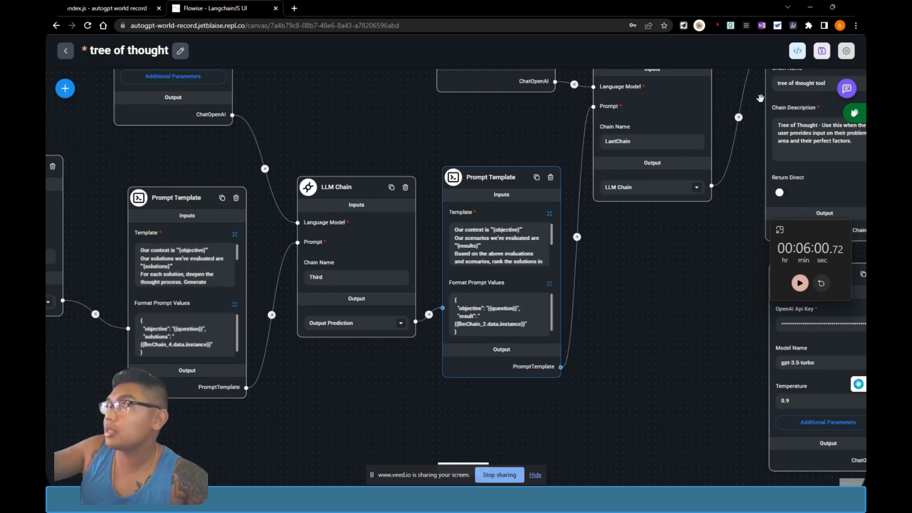
Step: Reopen the chat, copy the earlier prompt about growing a Twitter following and send it again
{"action": "left_click", "coordinate": [846, 88]}
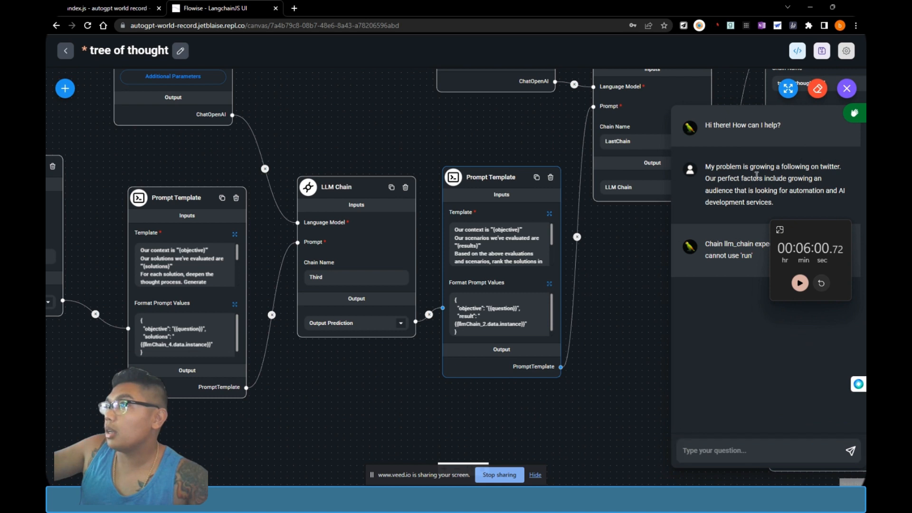
{"action": "double_click", "coordinate": [757, 176]}
{"action": "left_click_drag", "start_coordinate": [774, 204], "coordinate": [712, 192]}
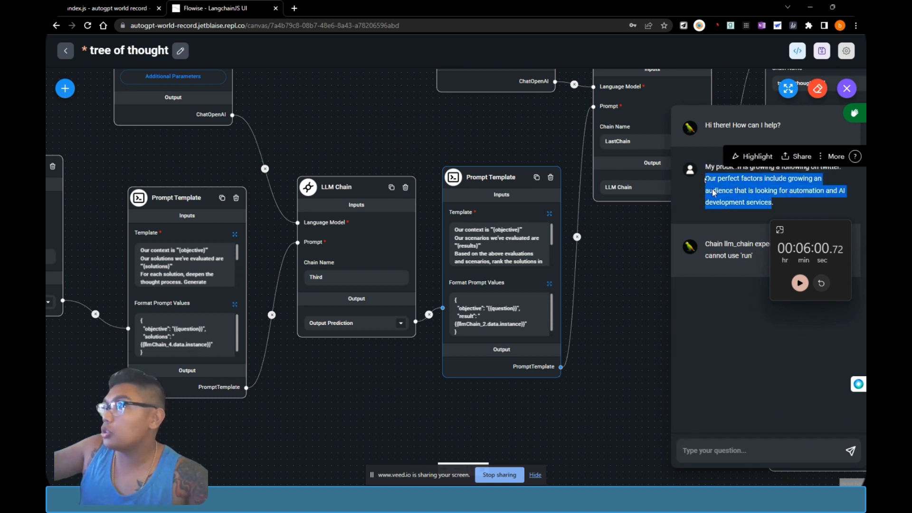
{"action": "left_click_drag", "start_coordinate": [805, 198], "coordinate": [709, 174]}
{"action": "key", "text": "ctrl+c"}
{"action": "left_click", "coordinate": [739, 443]}
{"action": "key", "text": "ctrl+v"}
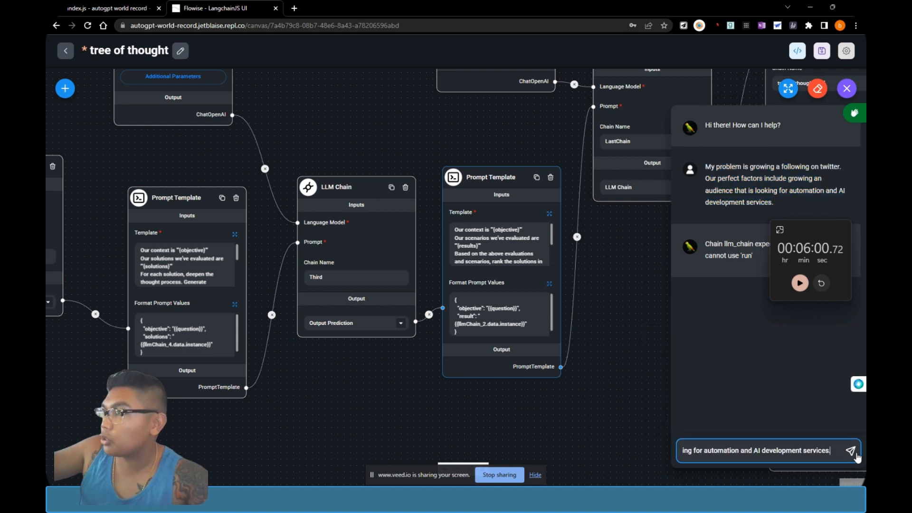
{"action": "left_click", "coordinate": [856, 454]}
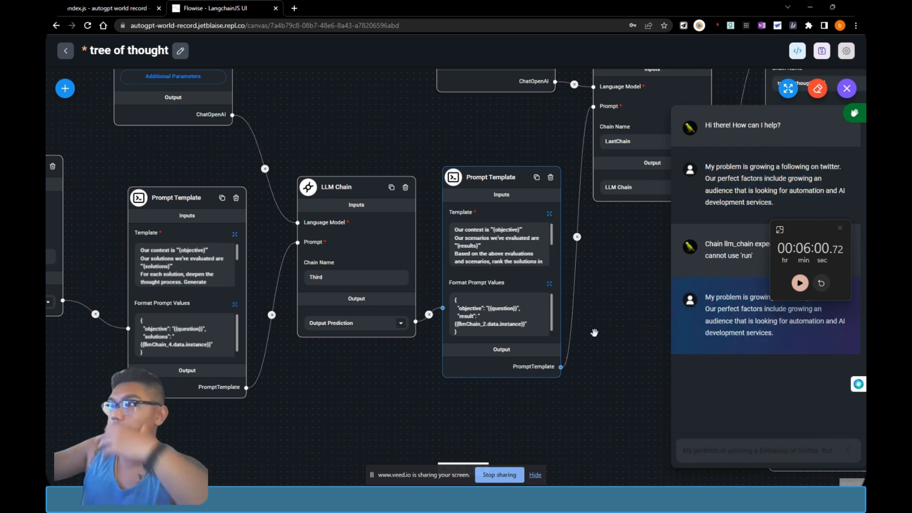
Step: In the Prompt Template feeding LastChain, rename the result key in the format prompt values to results, and save the values and the chatflow
{"action": "scroll", "coordinate": [529, 306], "scroll_direction": "up", "scroll_amount": 3}
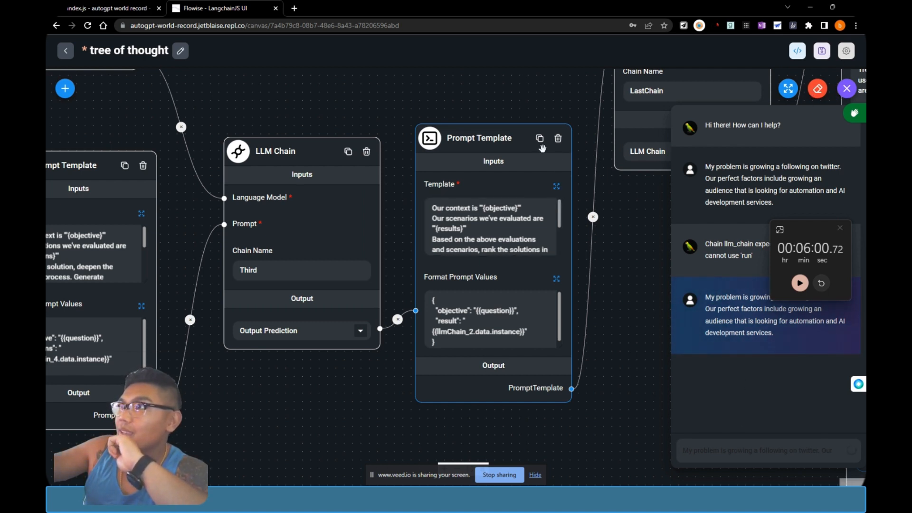
{"action": "left_click", "coordinate": [556, 186]}
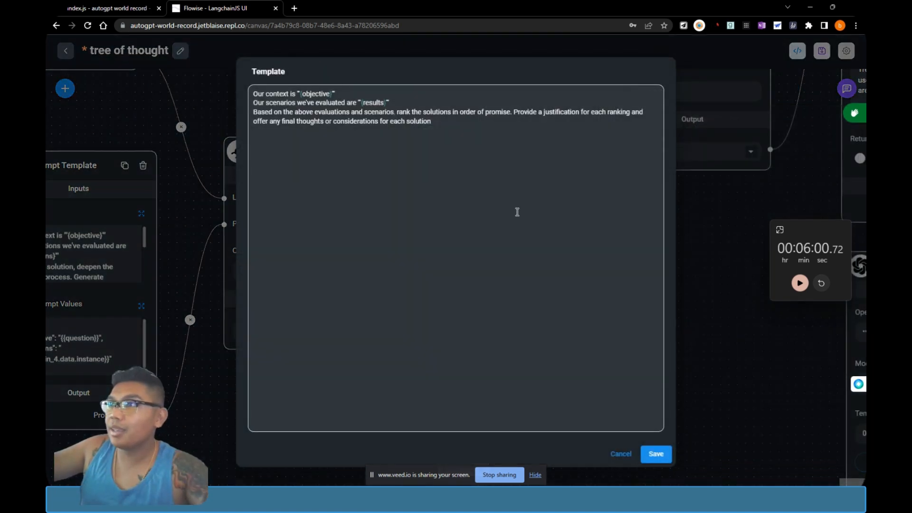
{"action": "left_click", "coordinate": [615, 454]}
{"action": "left_click", "coordinate": [556, 285]}
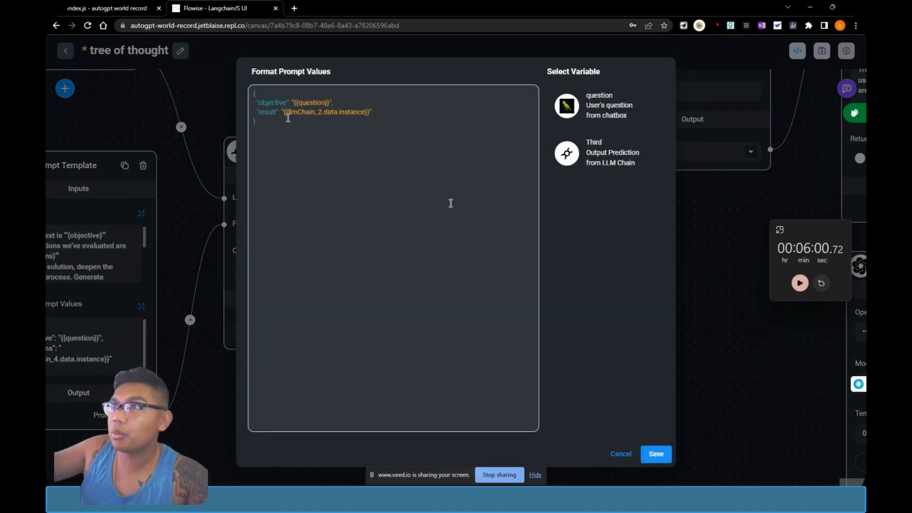
{"action": "type", "text": "s"}
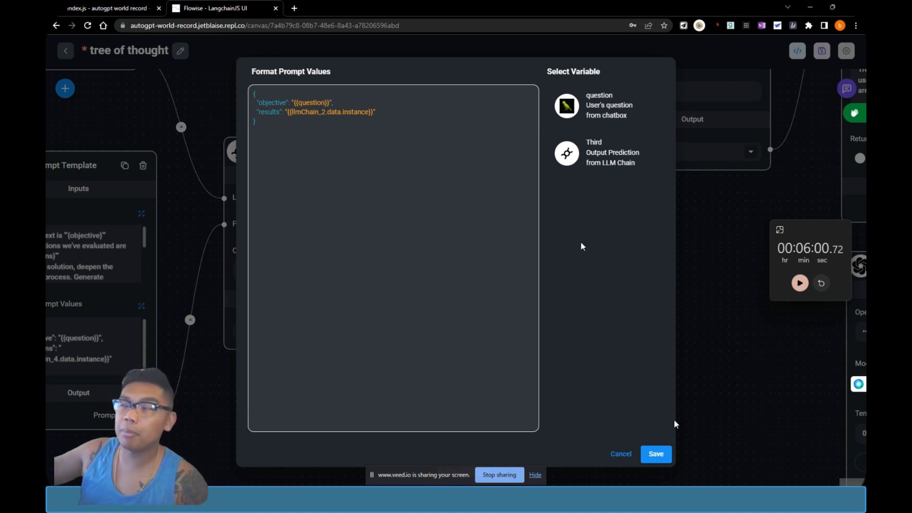
{"action": "left_click", "coordinate": [656, 454]}
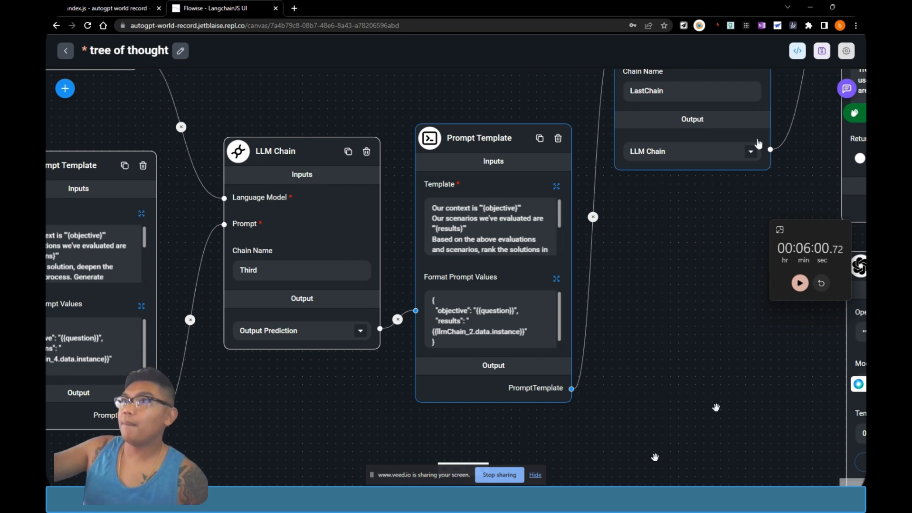
{"action": "left_click", "coordinate": [822, 51]}
Step: Clear the chat history and resend the copied prompt about growing a following on Twitter
{"action": "left_click", "coordinate": [847, 89]}
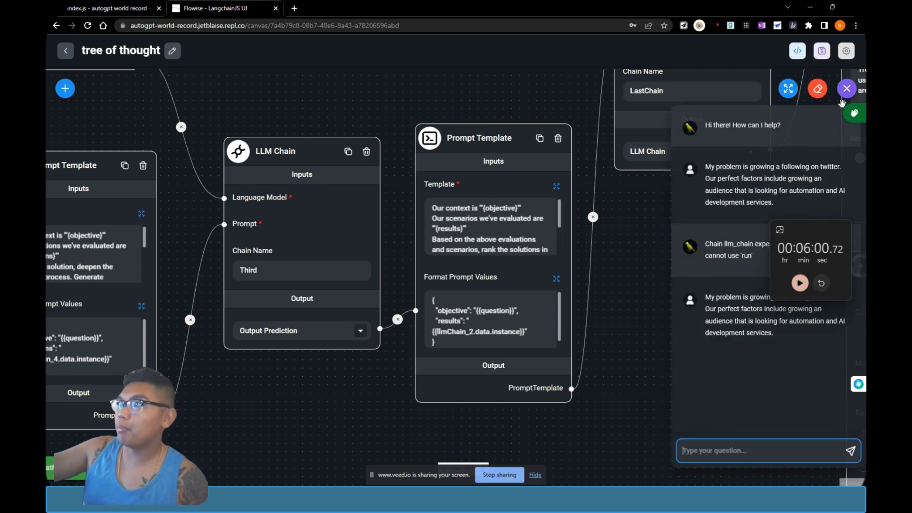
{"action": "left_click", "coordinate": [815, 93]}
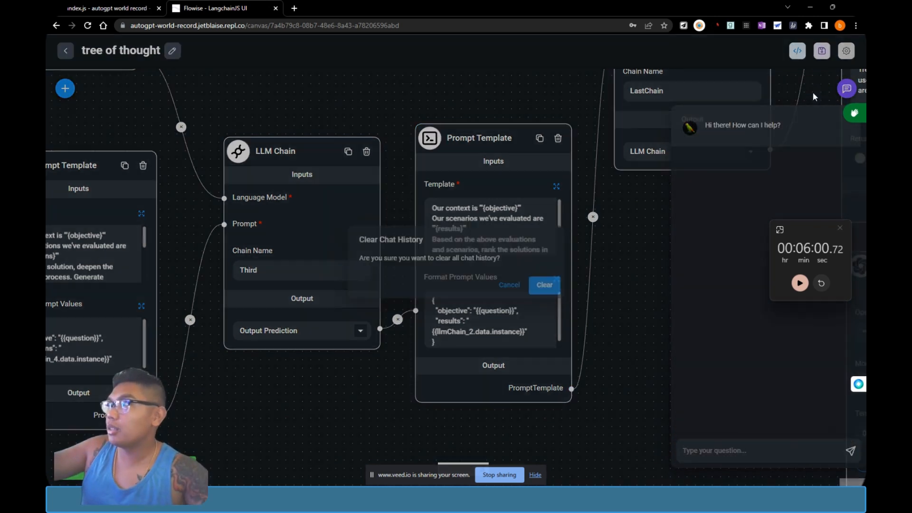
{"action": "left_click", "coordinate": [543, 285]}
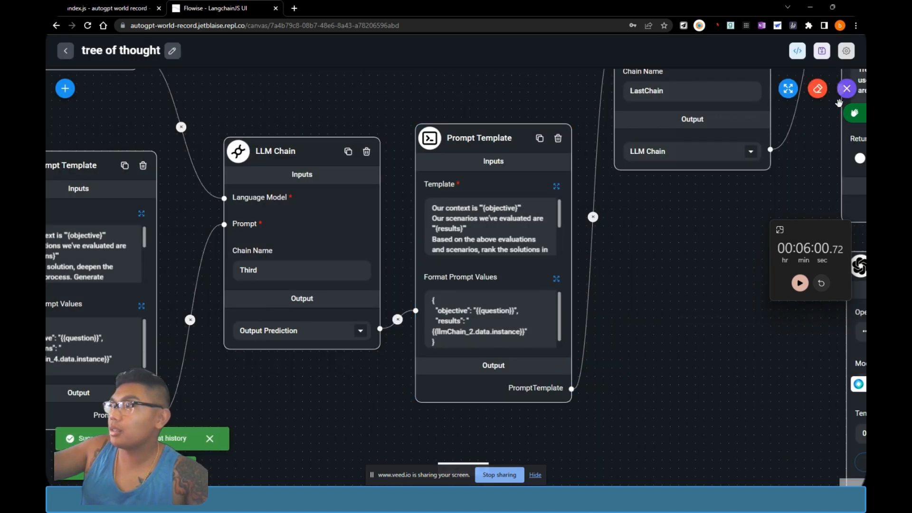
{"action": "left_click", "coordinate": [725, 445]}
{"action": "key", "text": "ctrl+v"}
{"action": "key", "text": "Home"}
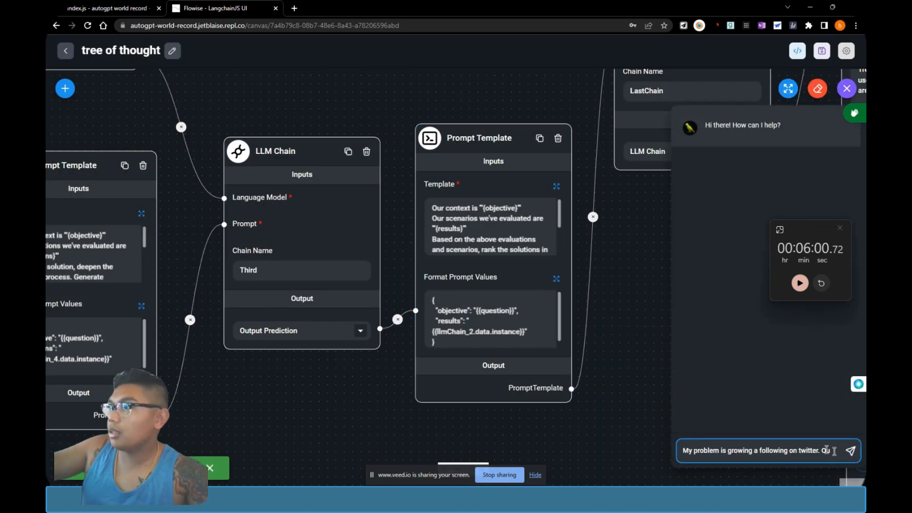
{"action": "left_click", "coordinate": [851, 450]}
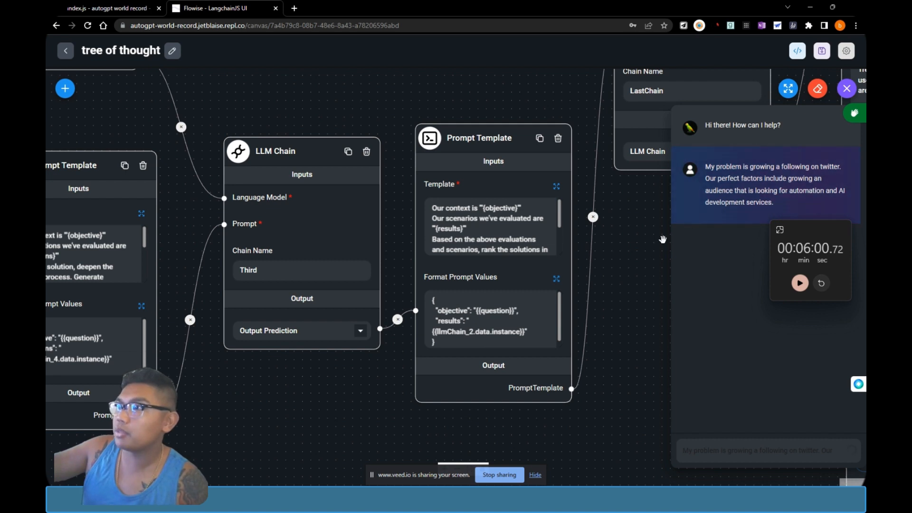
Step: Examine how LastChain connects to the Chain Tool, and read the tool's chain name and chain description
{"action": "left_click_drag", "start_coordinate": [652, 221], "coordinate": [609, 301]}
{"action": "left_click_drag", "start_coordinate": [598, 307], "coordinate": [577, 289]}
{"action": "scroll", "coordinate": [577, 289], "scroll_direction": "down", "scroll_amount": 4}
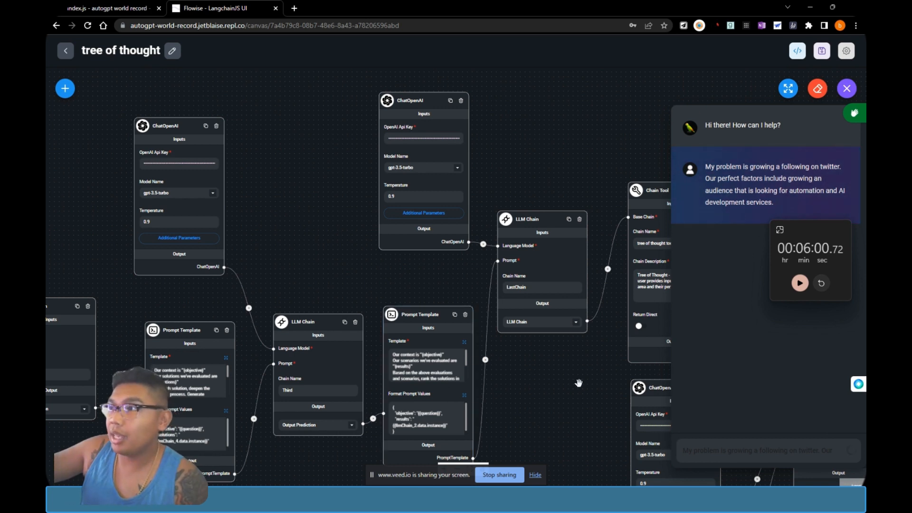
{"action": "left_click_drag", "start_coordinate": [578, 383], "coordinate": [446, 328]}
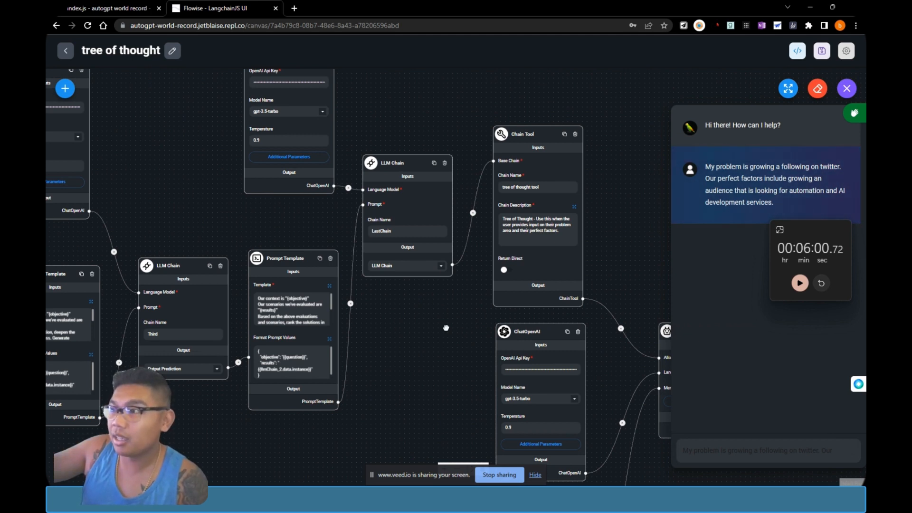
{"action": "left_click_drag", "start_coordinate": [446, 328], "coordinate": [355, 319]}
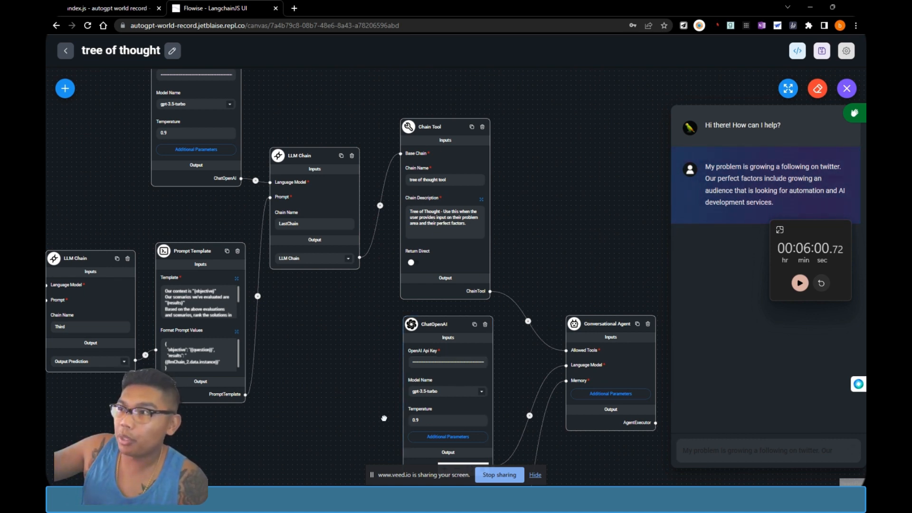
{"action": "left_click_drag", "start_coordinate": [384, 418], "coordinate": [343, 422]}
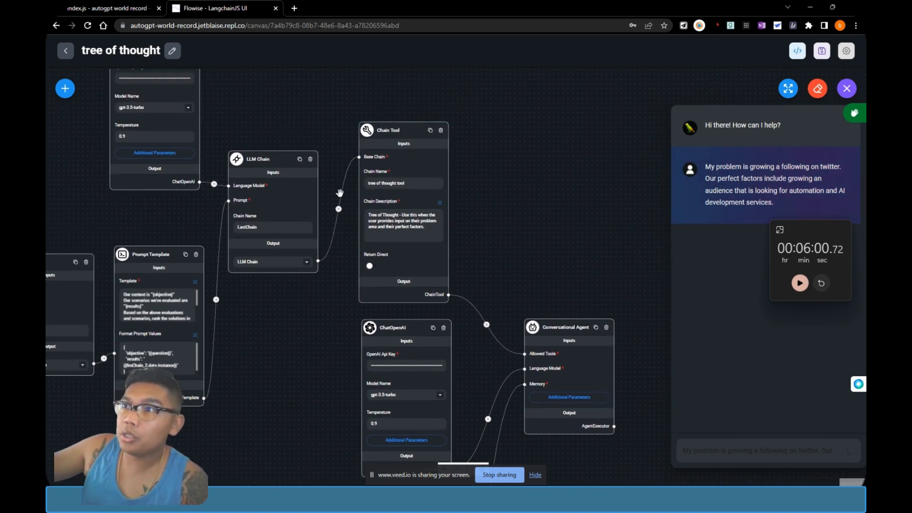
{"action": "scroll", "coordinate": [394, 218], "scroll_direction": "up", "scroll_amount": 5}
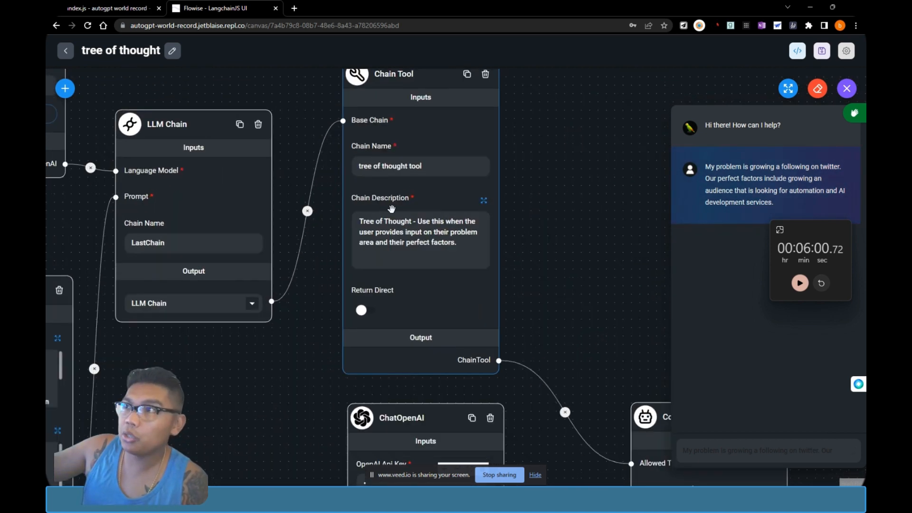
{"action": "scroll", "coordinate": [451, 251], "scroll_direction": "up", "scroll_amount": 2}
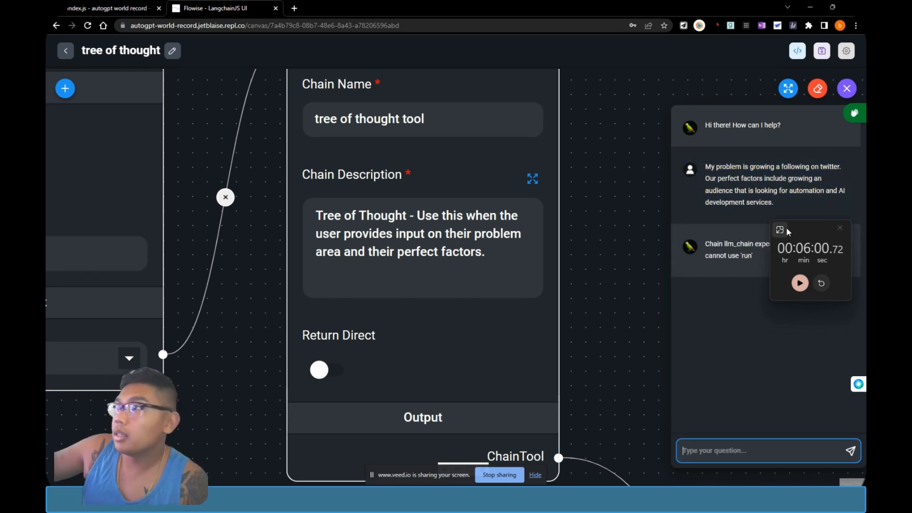
Step: Move the stopwatch off the chat reply and inspect the Conversational Agent with its connected Chain Tool, ChatOpenAI and Buffer Memory nodes
{"action": "left_click_drag", "start_coordinate": [800, 226], "coordinate": [658, 91]}
{"action": "scroll", "coordinate": [498, 329], "scroll_direction": "down", "scroll_amount": 3}
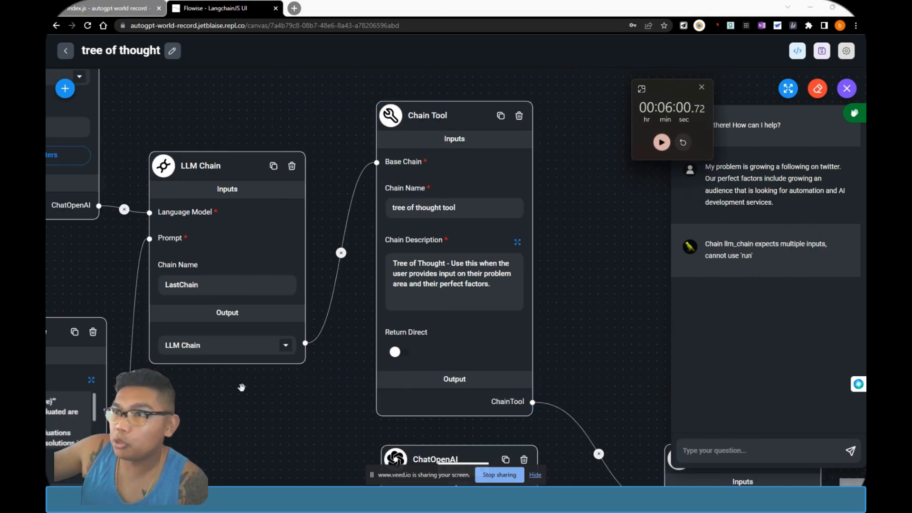
{"action": "scroll", "coordinate": [242, 388], "scroll_direction": "down", "scroll_amount": 2}
{"action": "left_click_drag", "start_coordinate": [475, 375], "coordinate": [503, 96]}
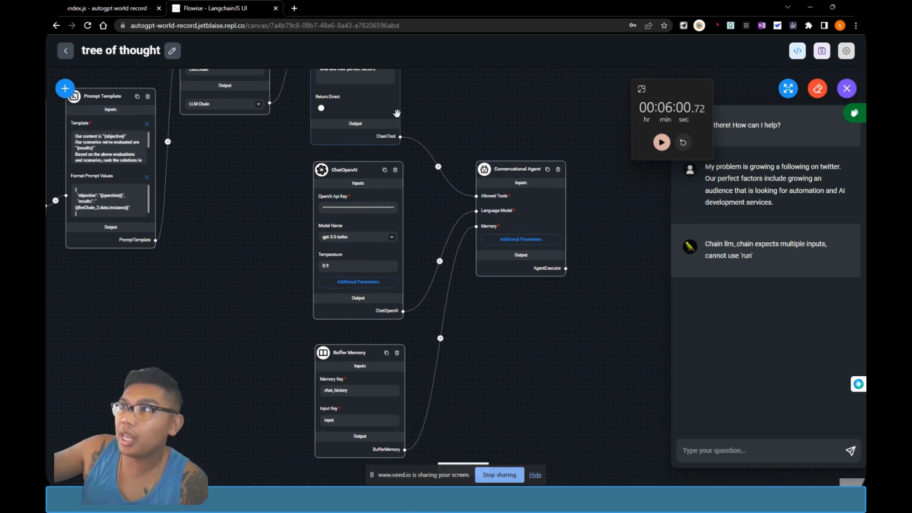
{"action": "left_click_drag", "start_coordinate": [396, 113], "coordinate": [400, 168]}
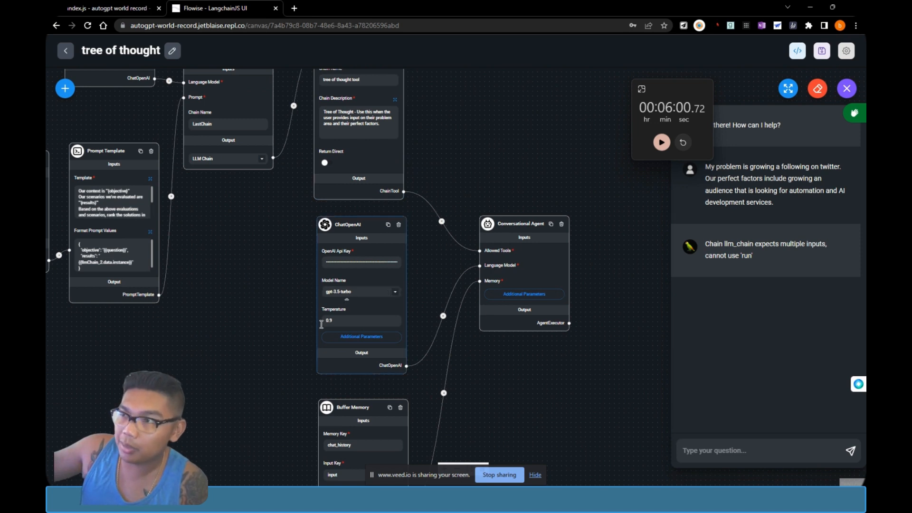
{"action": "left_click_drag", "start_coordinate": [531, 420], "coordinate": [577, 278]}
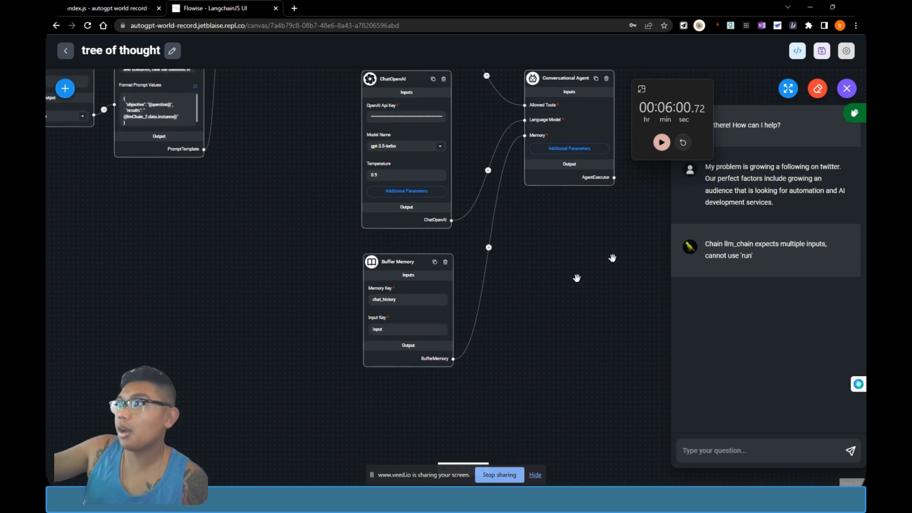
{"action": "left_click_drag", "start_coordinate": [581, 220], "coordinate": [569, 269]}
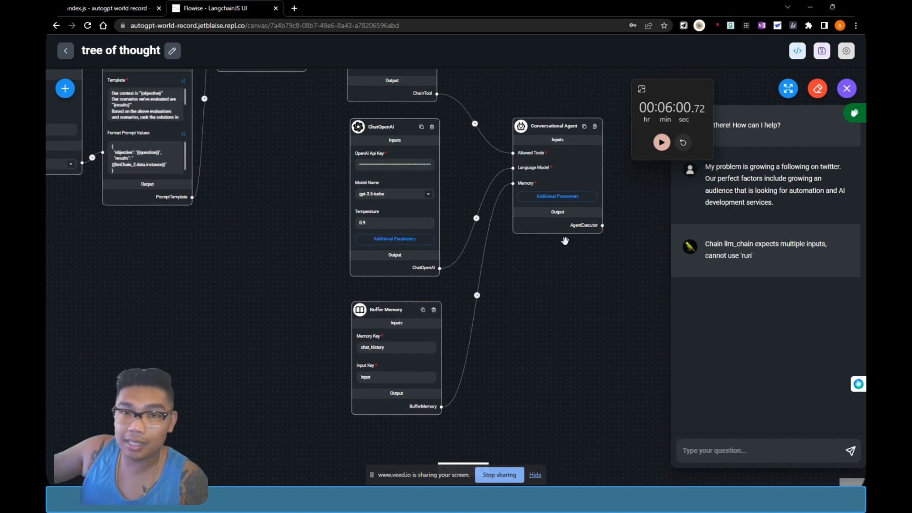